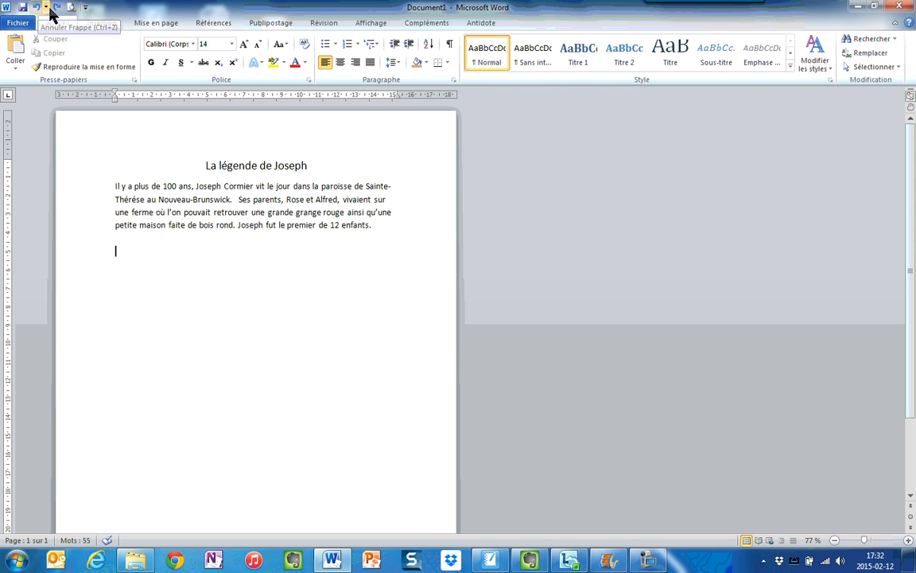
# Add the Nouveau command to the Quick Access Toolbar
pyautogui.click(86, 8)
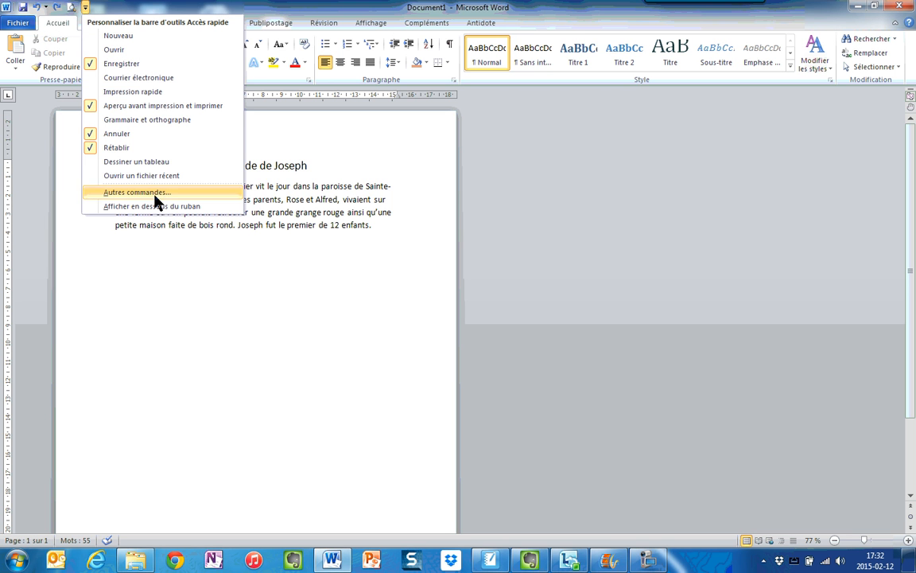
pyautogui.click(134, 35)
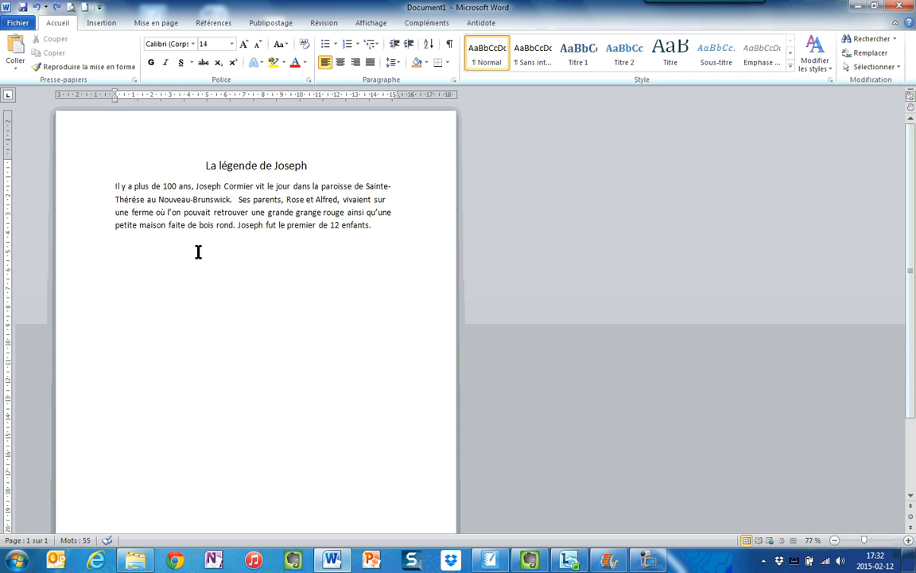
# Write the line "Ajouter du texte" below the story paragraph and set the page zoom to 100 %
pyautogui.write('Ajouter du texte')
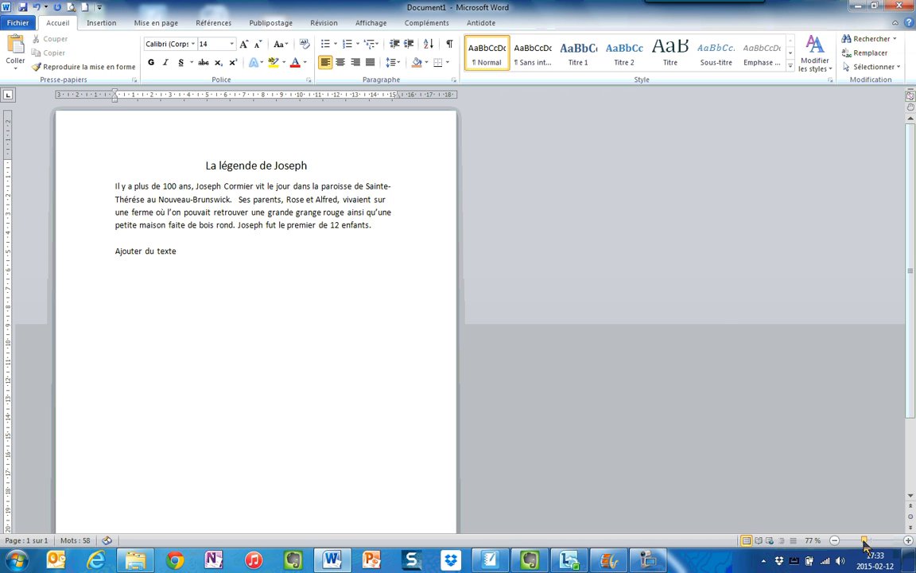
pyautogui.moveTo(864, 544); pyautogui.dragTo(872, 544)
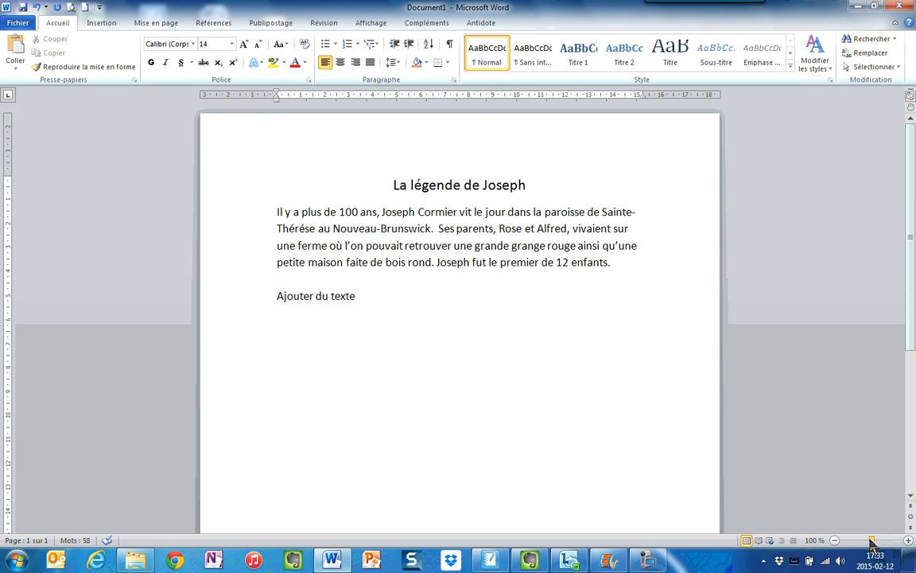
# Change the font of the whole story paragraph to Comic Sans MS
pyautogui.click(374, 280)
pyautogui.moveTo(276, 211); pyautogui.dragTo(642, 269)
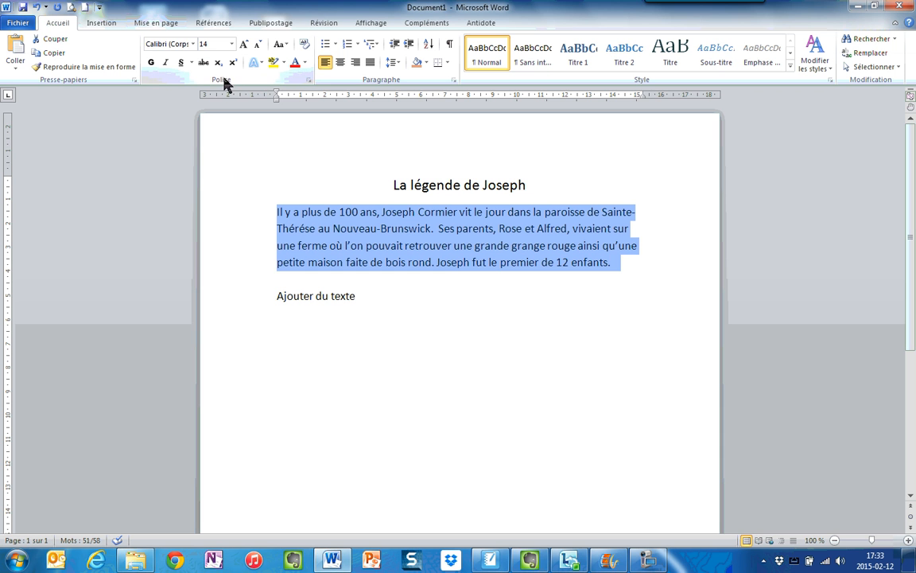
pyautogui.click(193, 43)
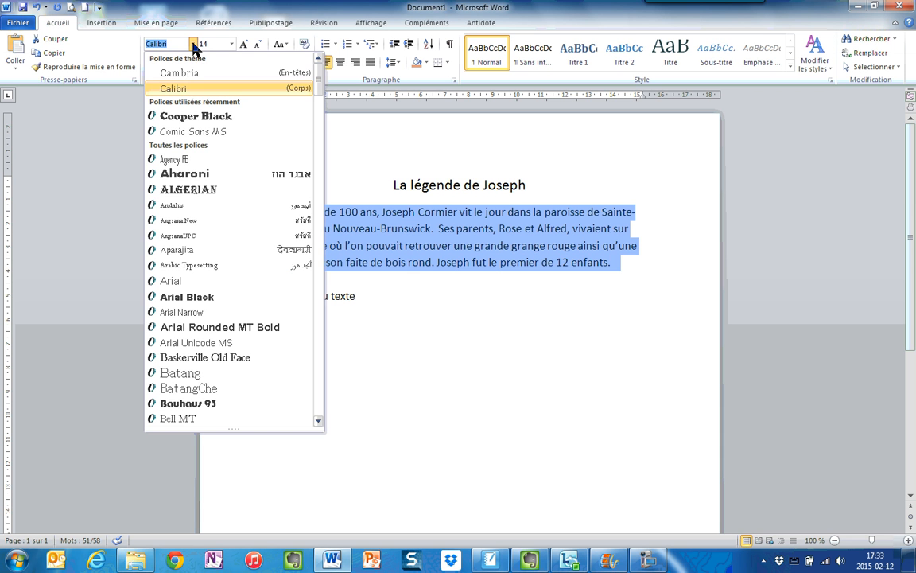
pyautogui.click(216, 132)
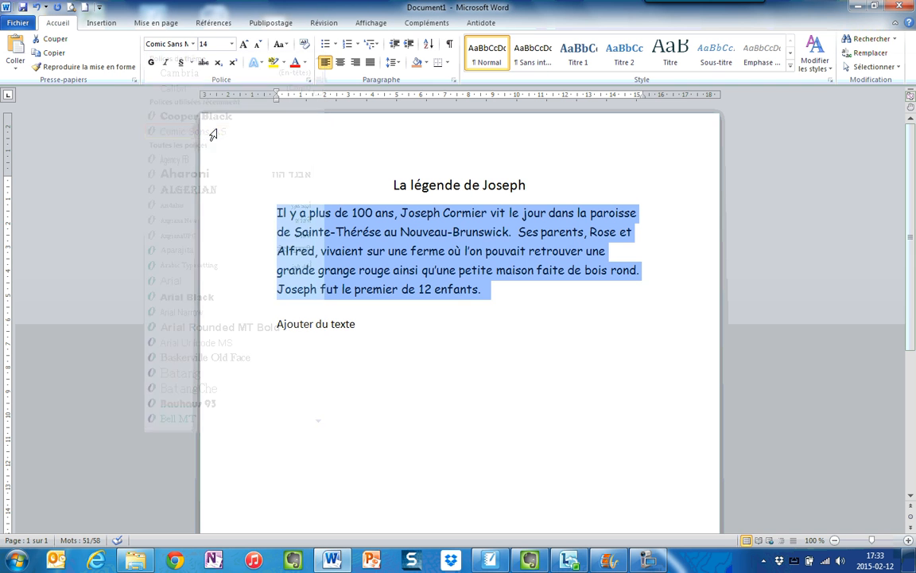
# Set the story paragraph's font size to 20, enlarge it stepwise to 24, and reduce it stepwise to 18
pyautogui.click(232, 44)
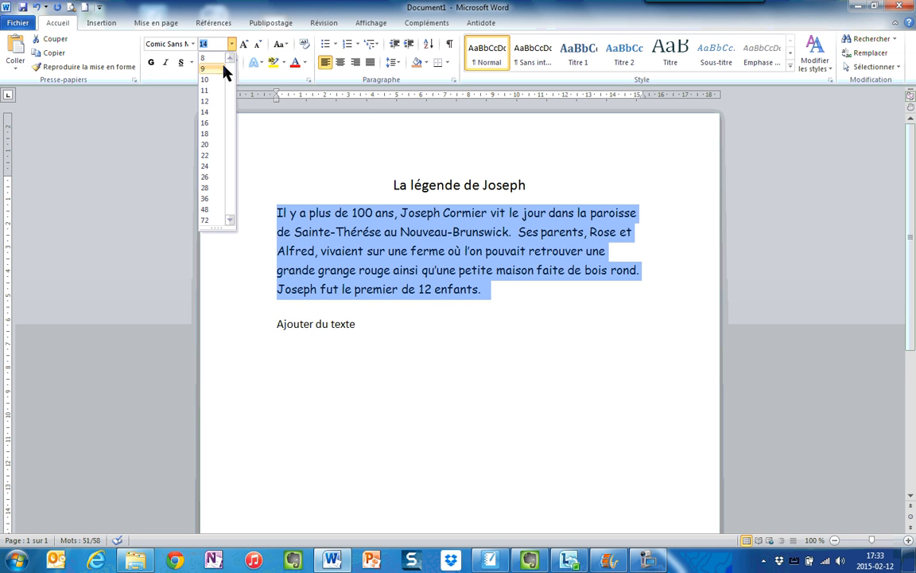
pyautogui.click(216, 144)
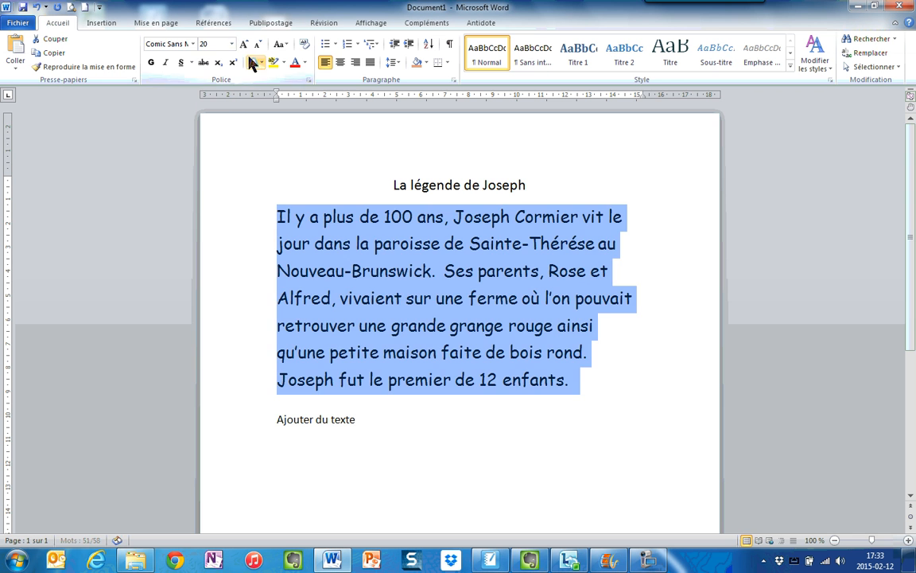
pyautogui.click(245, 45)
pyautogui.click(244, 44)
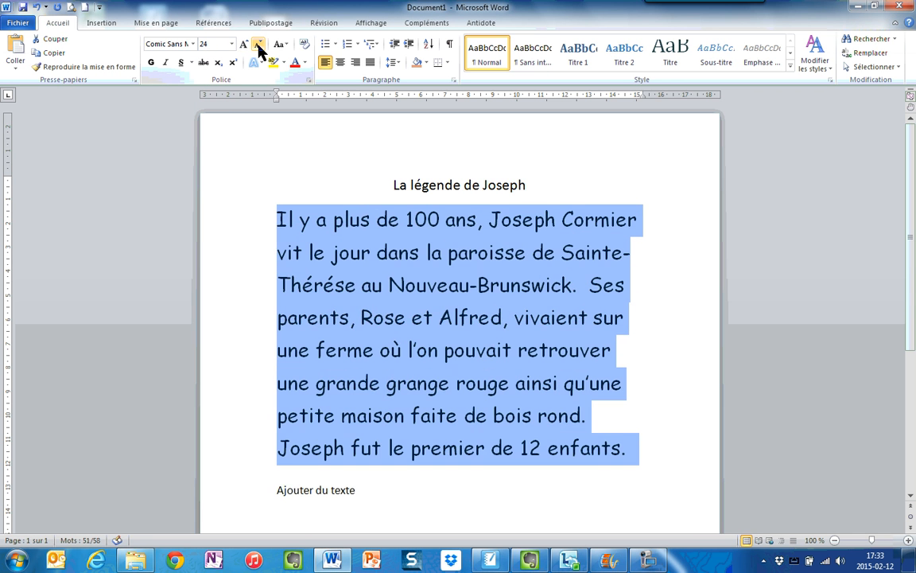
pyautogui.click(258, 45)
pyautogui.click(258, 45)
pyautogui.click(258, 45)
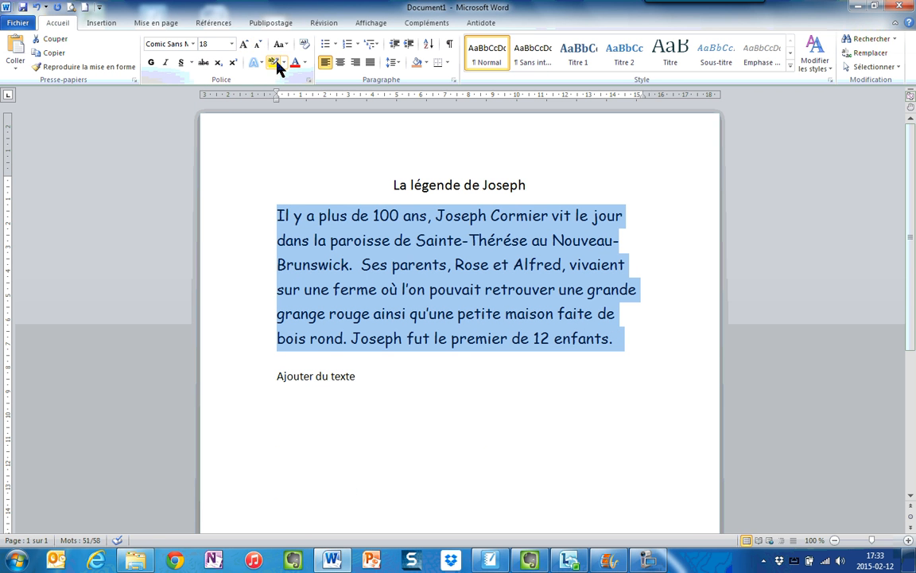
# Format the word "légende" in the title as bold, italic and underlined
pyautogui.click(392, 184)
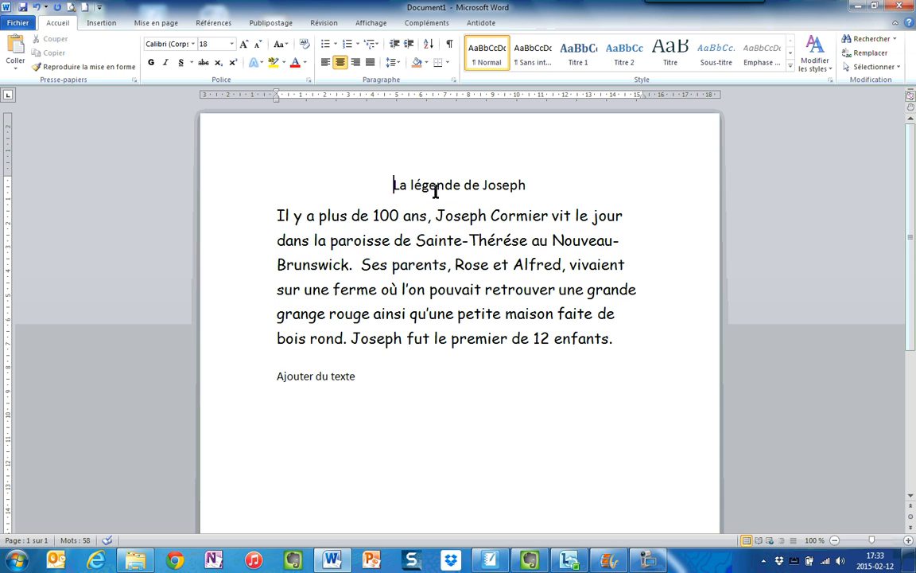
pyautogui.moveTo(463, 184); pyautogui.dragTo(389, 184)
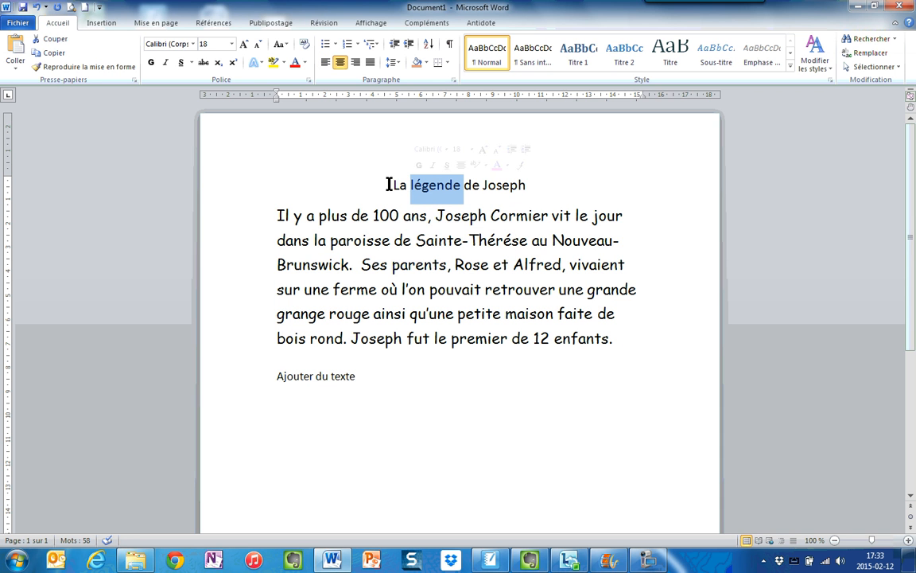
pyautogui.click(151, 62)
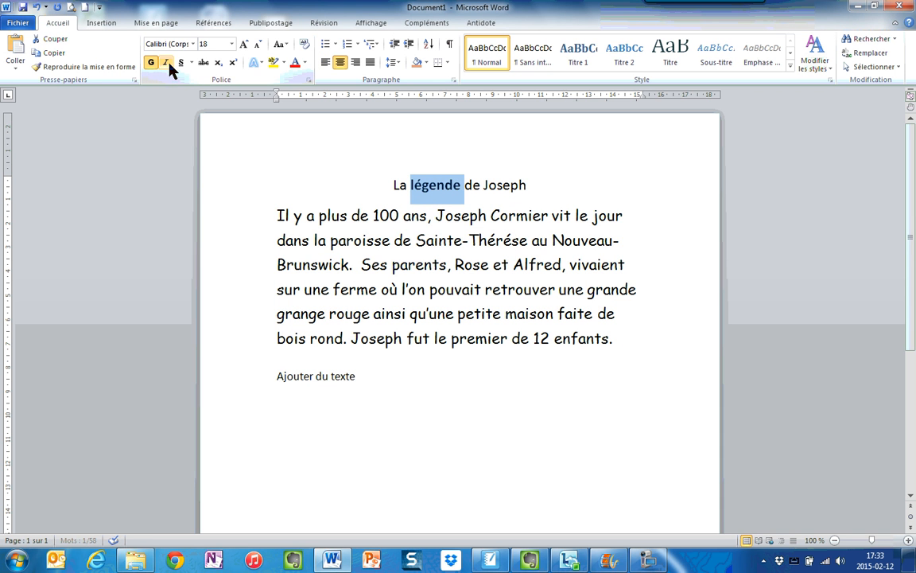
pyautogui.click(166, 63)
pyautogui.click(182, 63)
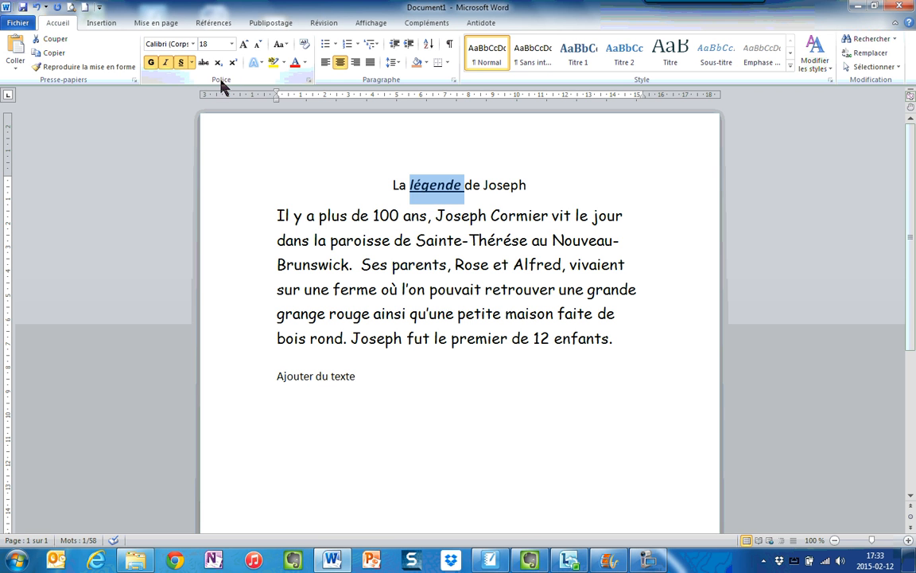
# Highlight the last word of the title in yellow
pyautogui.moveTo(250, 143); pyautogui.dragTo(485, 186)
pyautogui.click(534, 189)
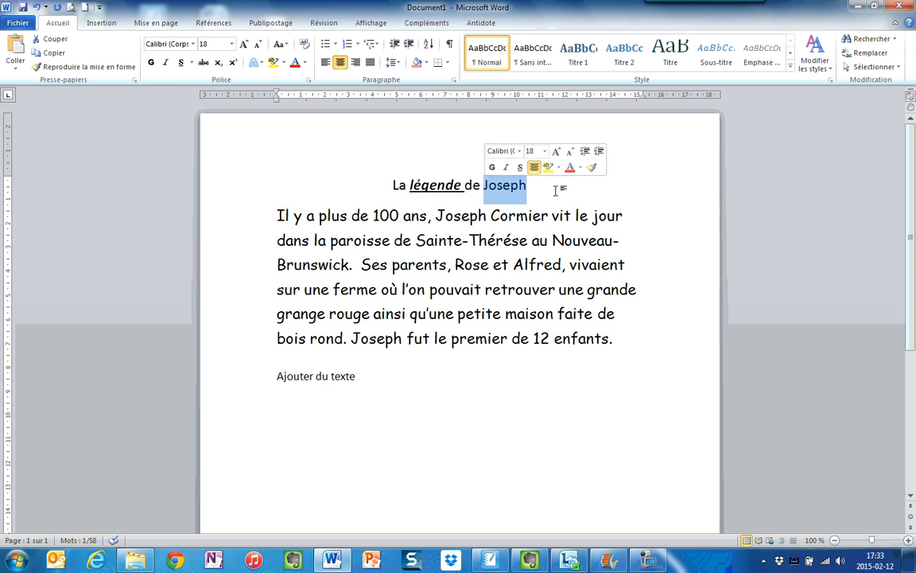
pyautogui.click(284, 63)
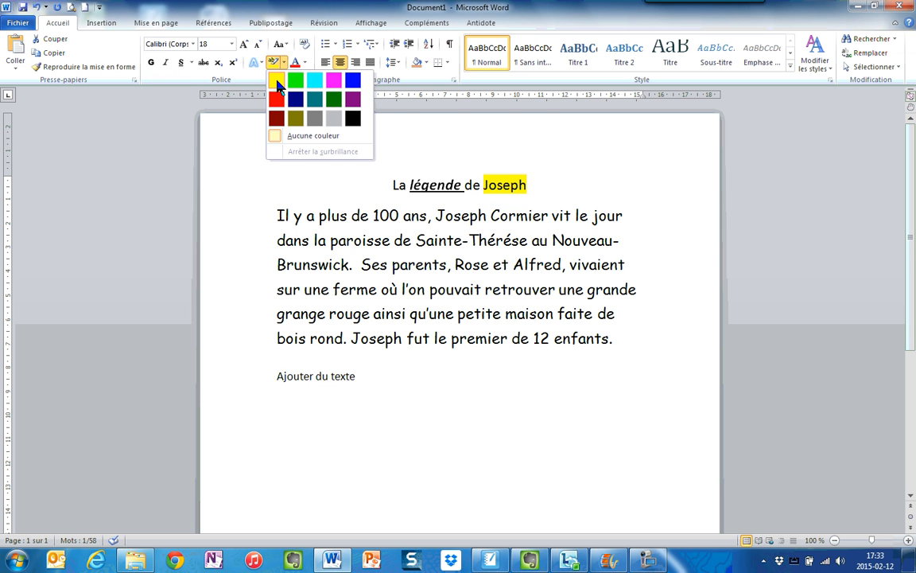
pyautogui.click(277, 81)
pyautogui.click(589, 204)
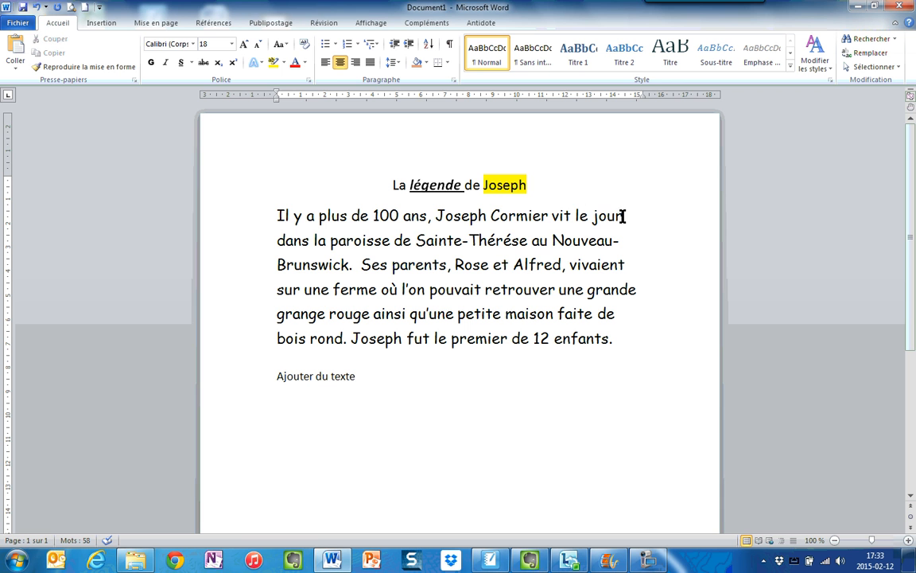
# Change the font colour of "le jour" in the paragraph's first line to the standard dark red
pyautogui.moveTo(628, 216); pyautogui.dragTo(578, 215)
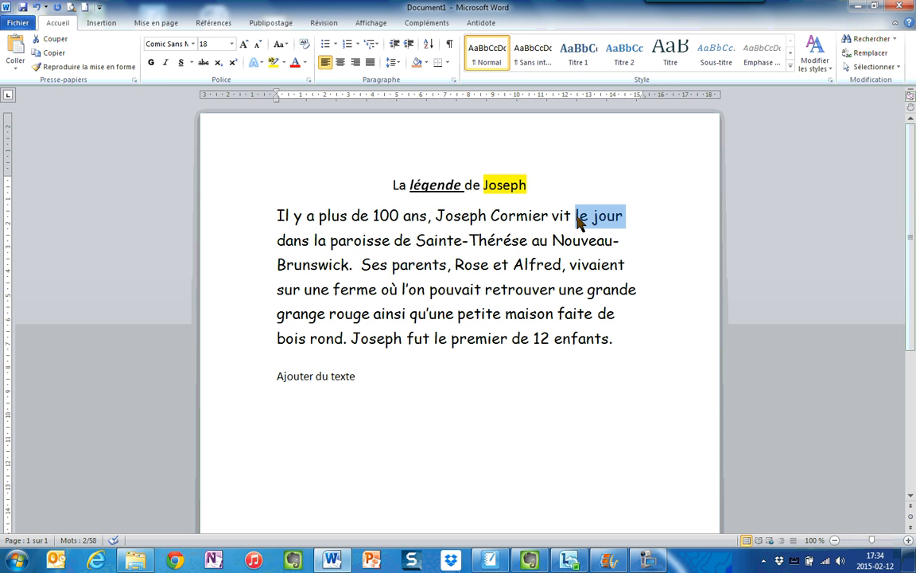
pyautogui.click(304, 63)
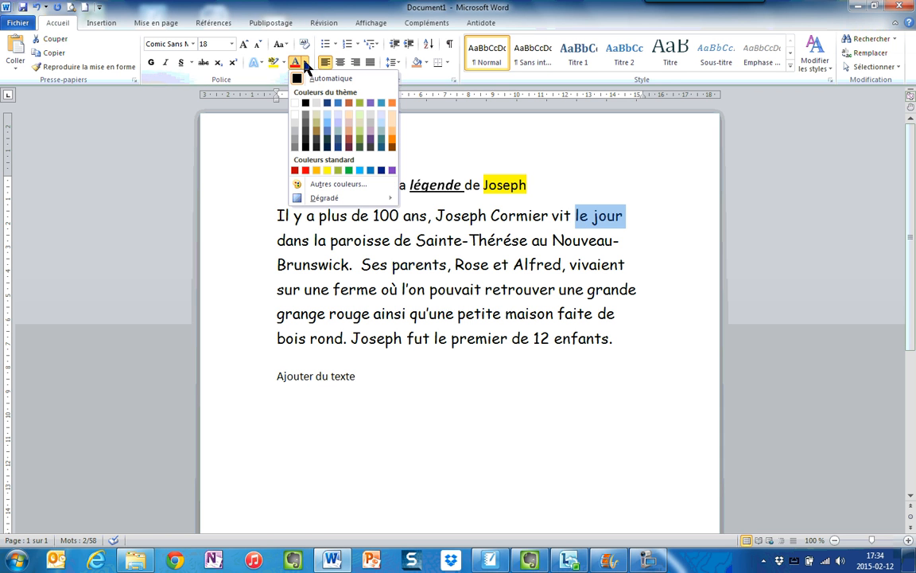
pyautogui.click(295, 170)
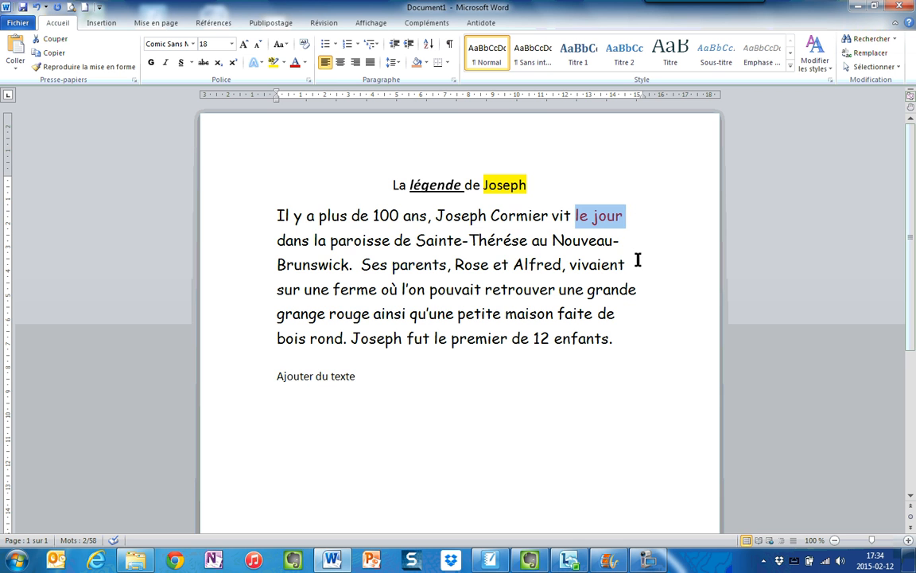
# Try centred, left and right alignment on the whole story paragraph, and finish with it justified
pyautogui.scroll(-1, 657, 225)
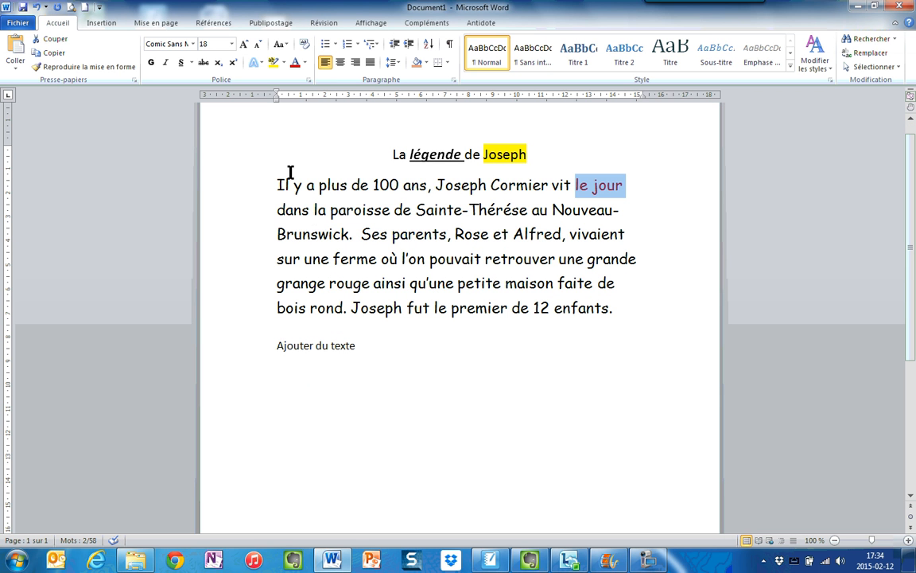
pyautogui.moveTo(268, 180); pyautogui.dragTo(637, 307)
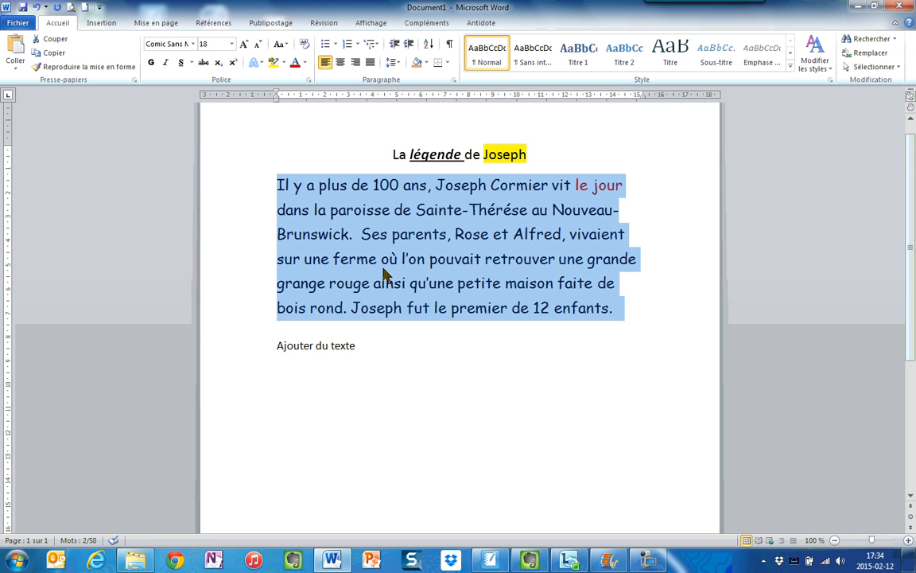
pyautogui.click(339, 64)
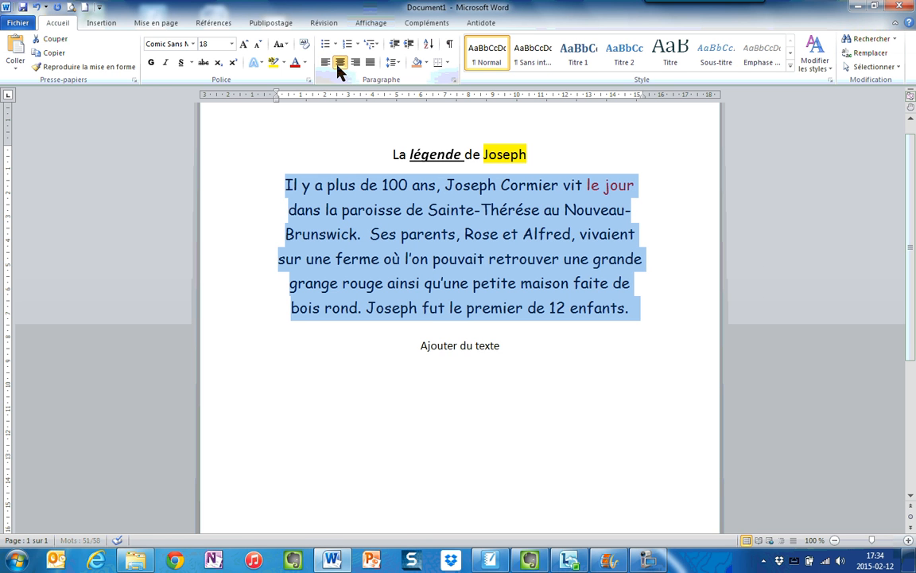
pyautogui.click(326, 63)
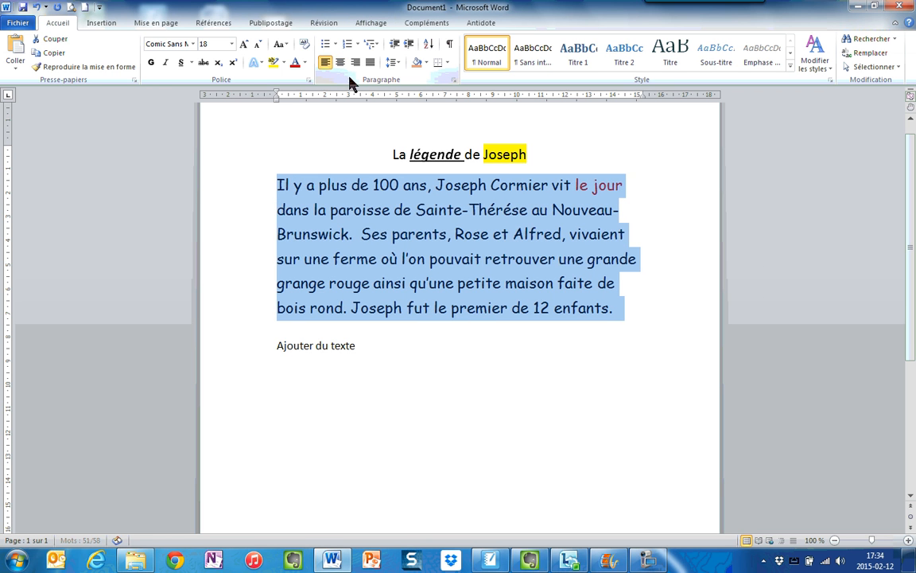
pyautogui.click(356, 62)
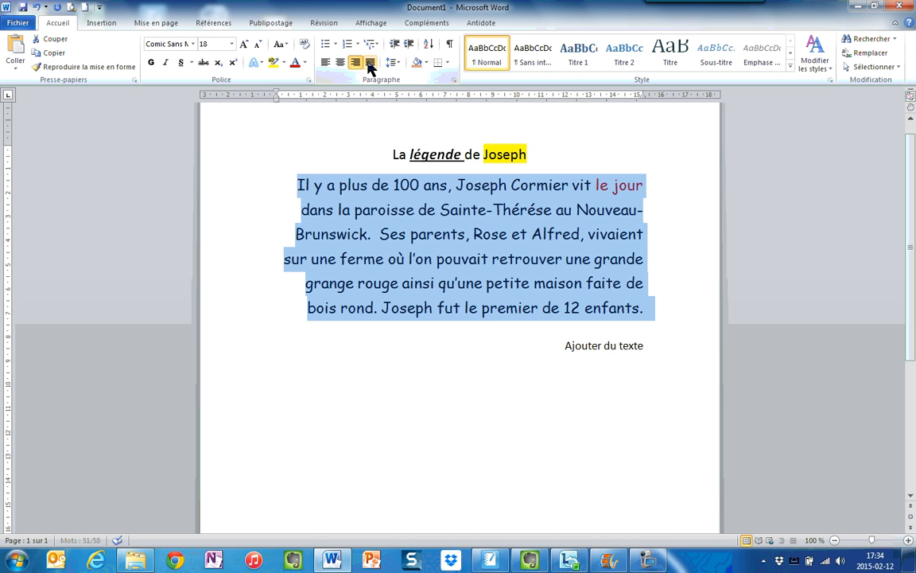
pyautogui.click(369, 64)
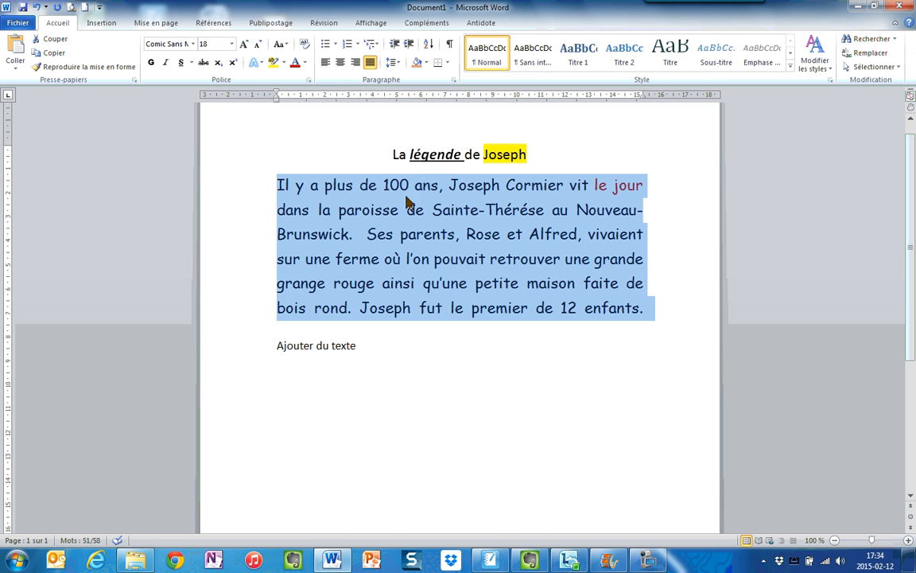
# Set the story paragraph's line spacing to 2,0 and deselect the text
pyautogui.click(400, 63)
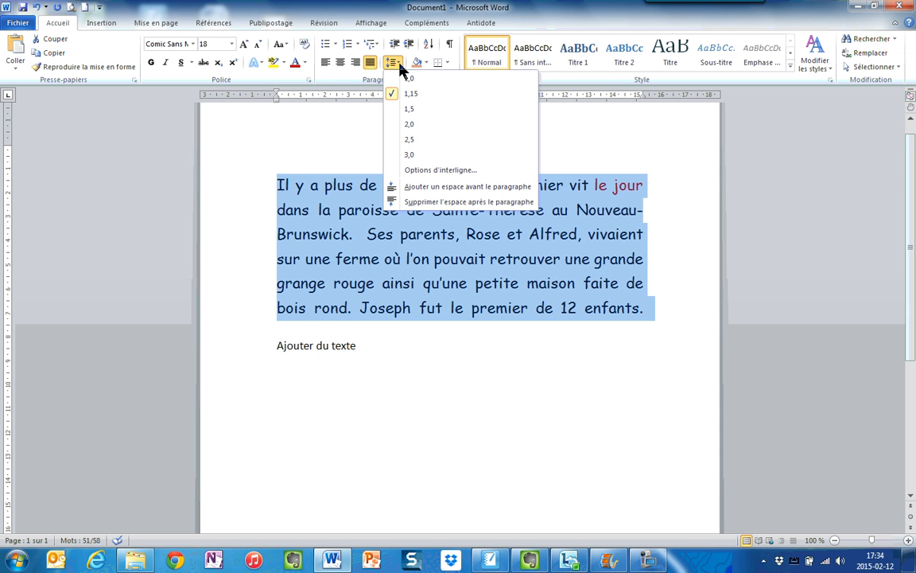
pyautogui.click(418, 125)
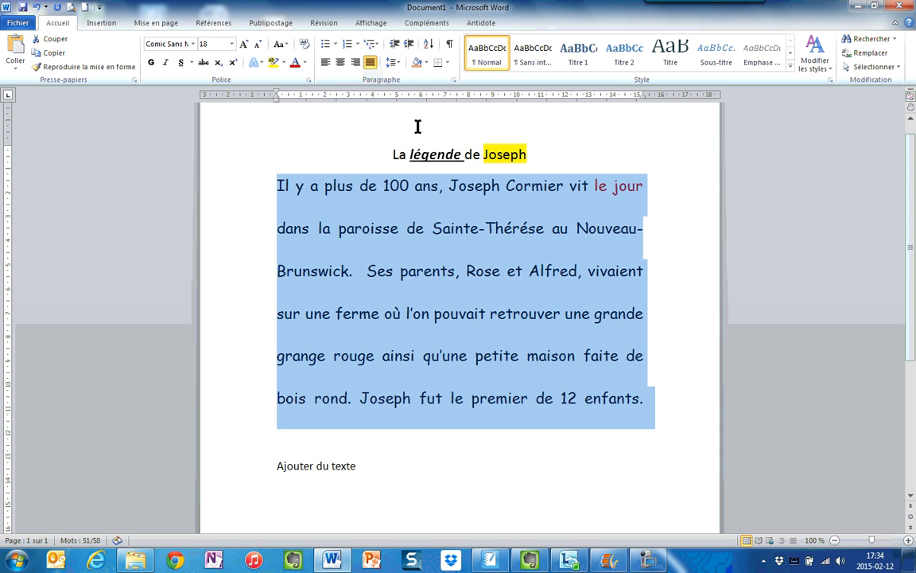
pyautogui.click(434, 231)
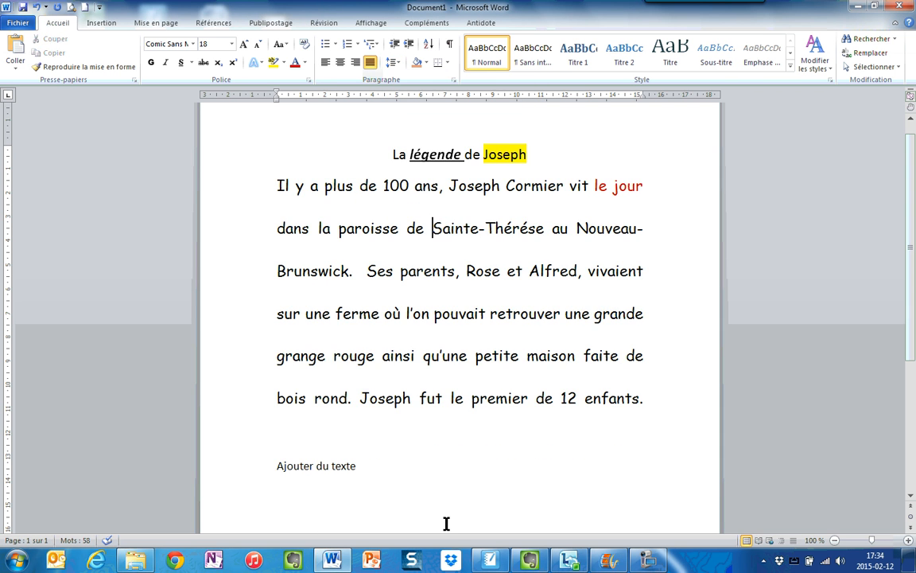
# Start a bulleted list two lines below "Ajouter du texte", using the check mark as the bullet symbol
pyautogui.click(379, 466)
pyautogui.press('Return')
pyautogui.press('Return')
pyautogui.scroll(-3, 505, 431)
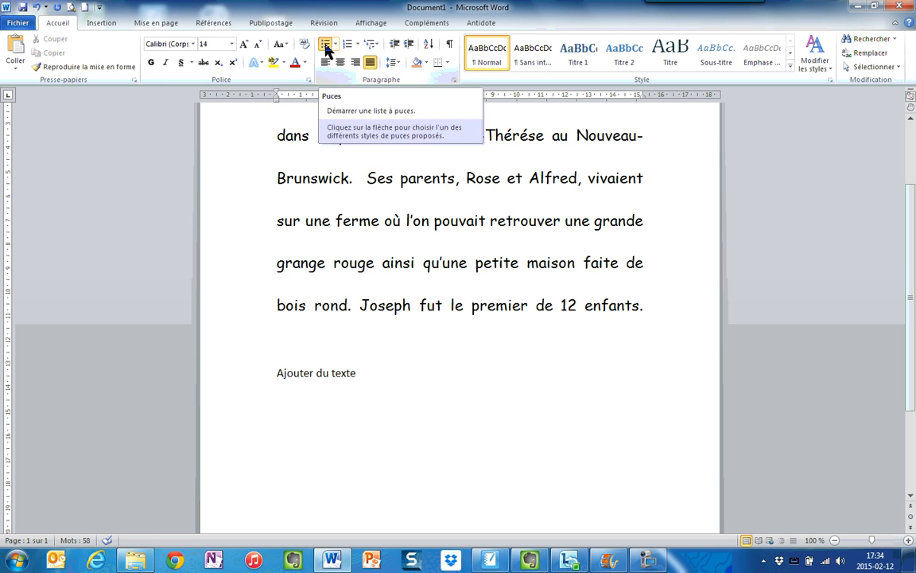
pyautogui.click(325, 49)
pyautogui.click(336, 44)
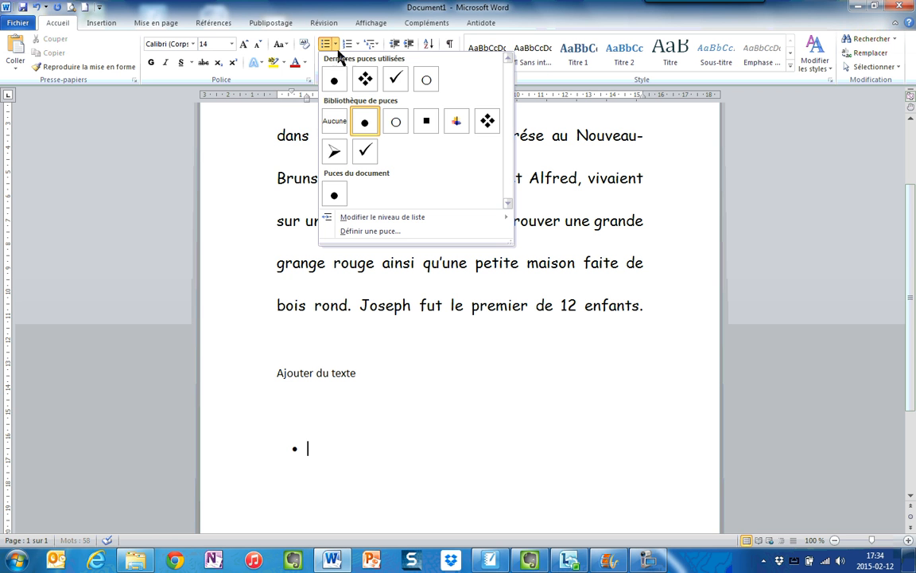
pyautogui.click(396, 84)
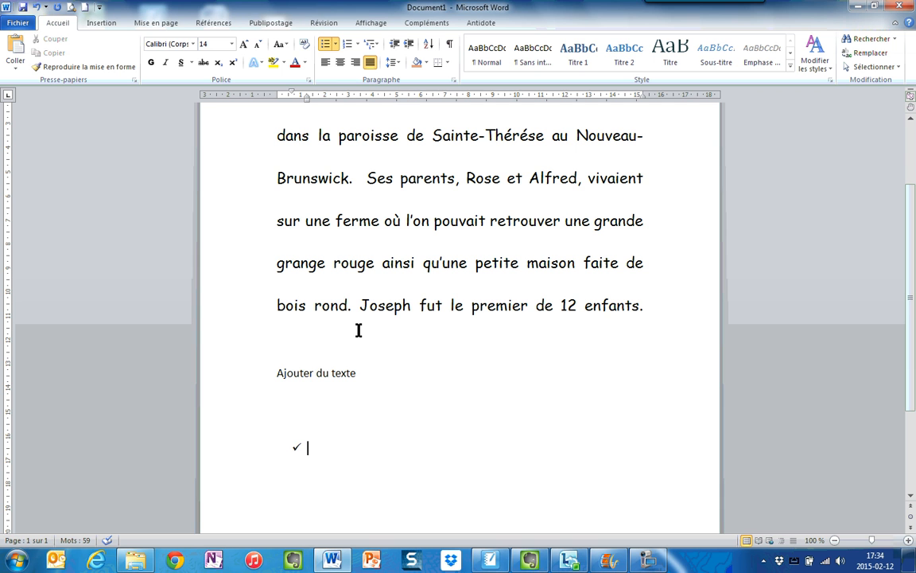
# Fill the check-mark list with three items: Kiwi, Pomme and orange
pyautogui.write('kiwi')
pyautogui.press('Return')
pyautogui.write('po')
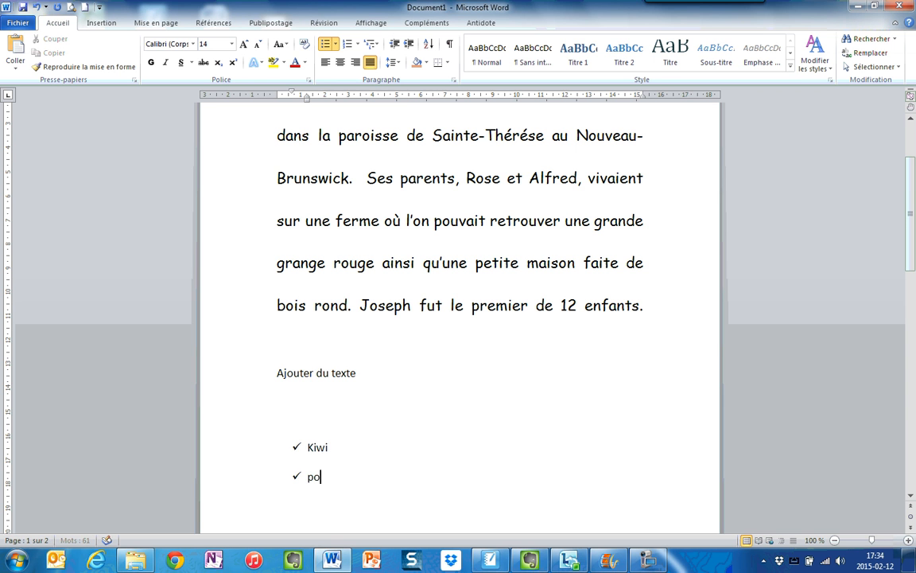
pyautogui.write('mme')
pyautogui.press('Return')
pyautogui.write('orange')
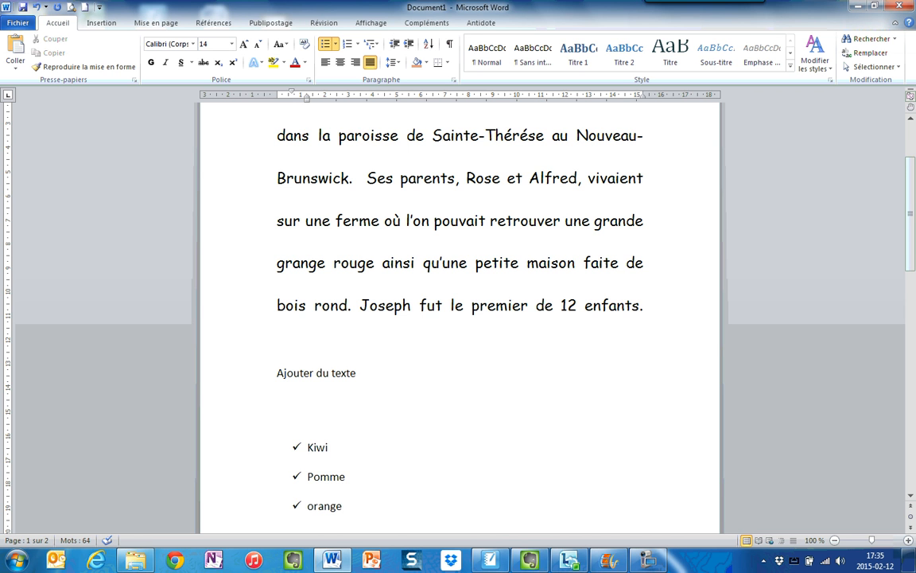
# End the check-mark list after the Orange item, leaving an ordinary unbulleted line below it
pyautogui.press('Return')
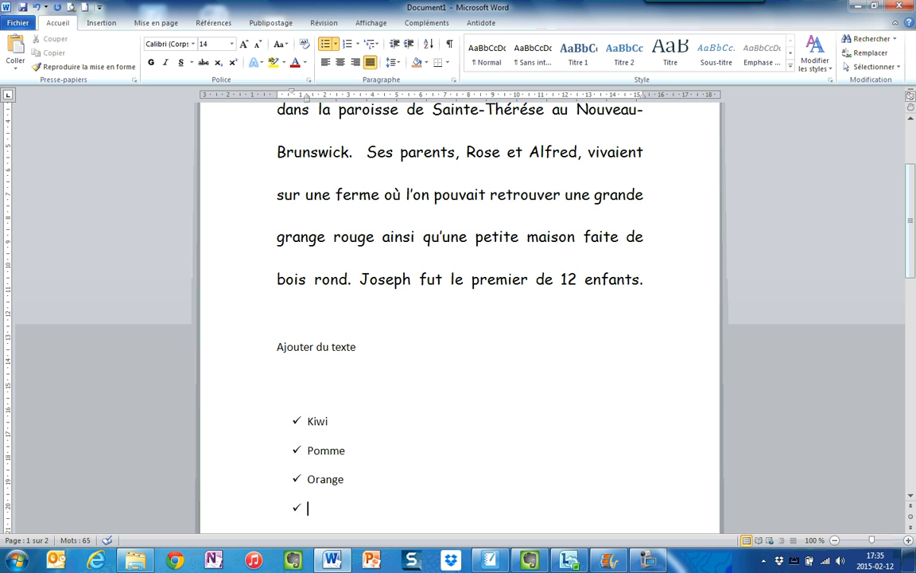
pyautogui.press('BackSpace')
pyautogui.press('BackSpace')
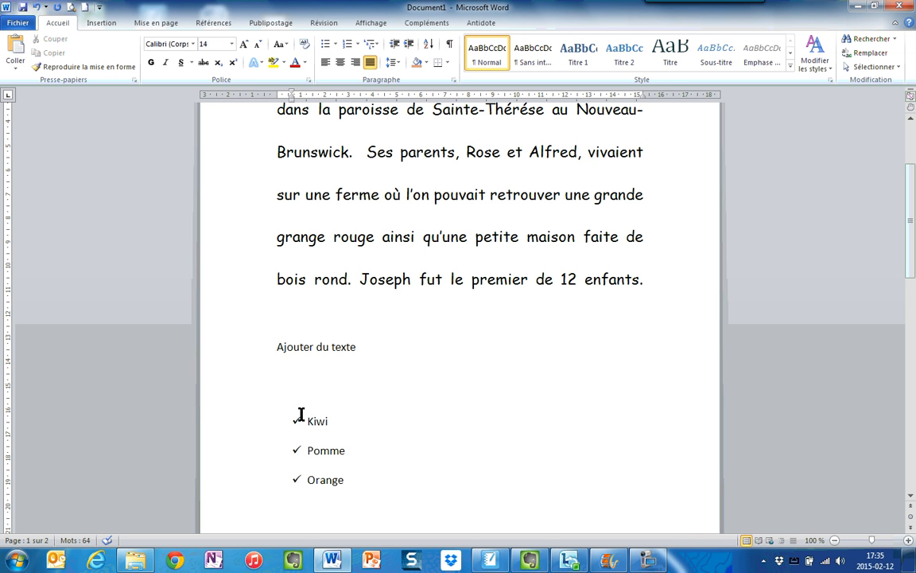
# Decrease the indent of the three check-mark list items Kiwi, Pomme and Orange, and deselect them
pyautogui.moveTo(300, 418); pyautogui.dragTo(351, 477)
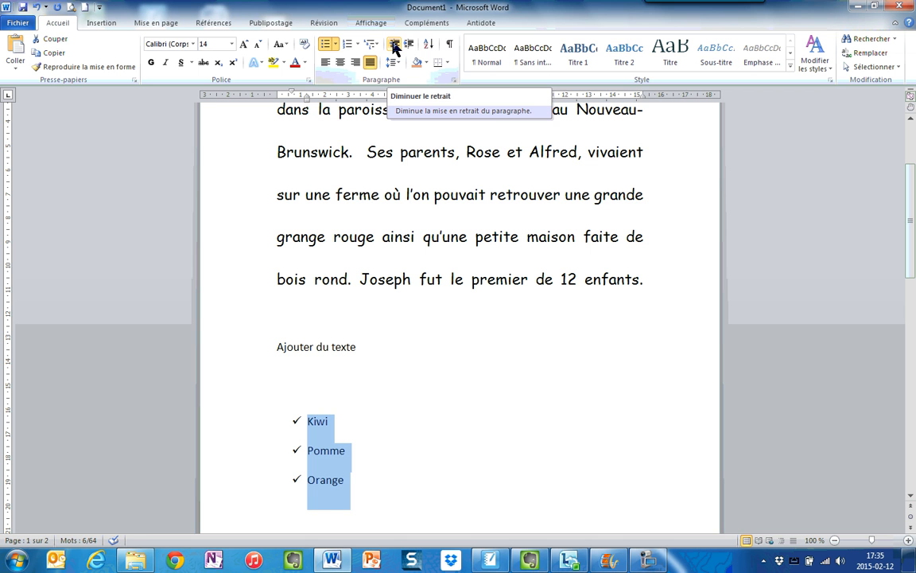
pyautogui.click(394, 47)
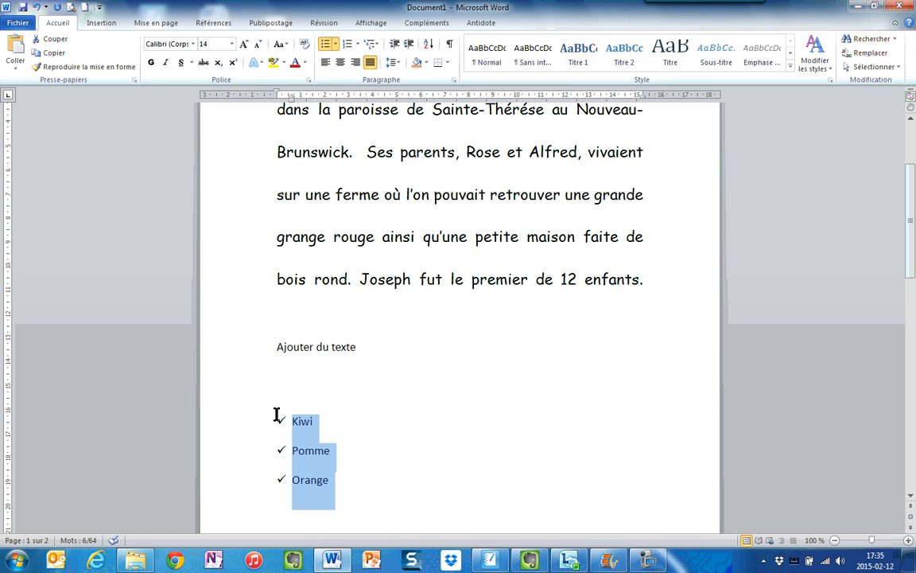
pyautogui.click(360, 426)
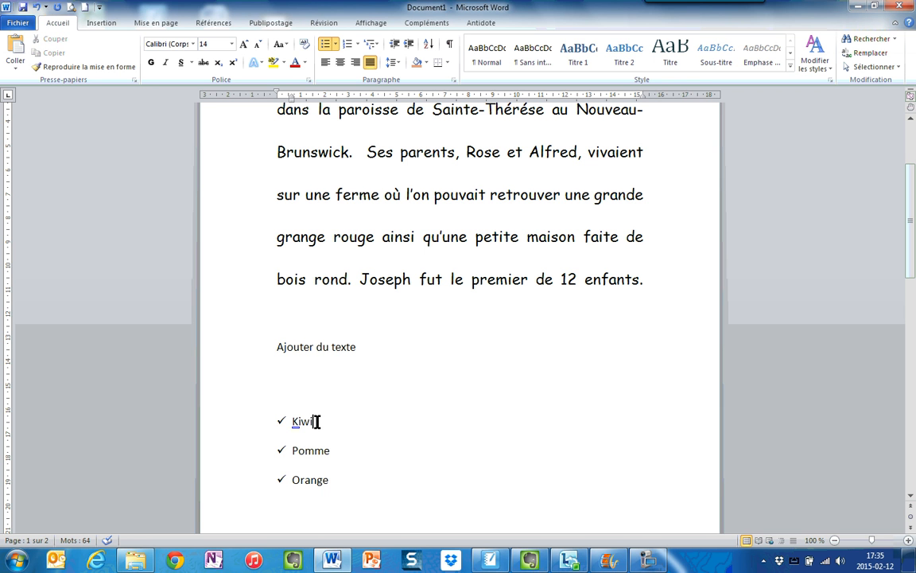
# Cut the Kiwi item from the check-mark list and paste it at the end of the "Ajouter du texte" line
pyautogui.moveTo(317, 421); pyautogui.dragTo(293, 422)
pyautogui.hotkey('ctrl', 'c')
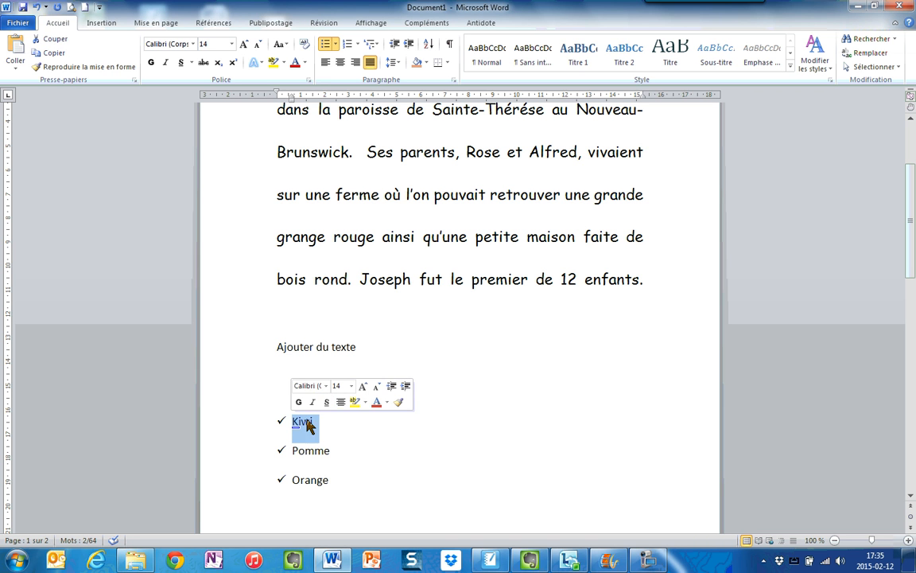
pyautogui.click(62, 39)
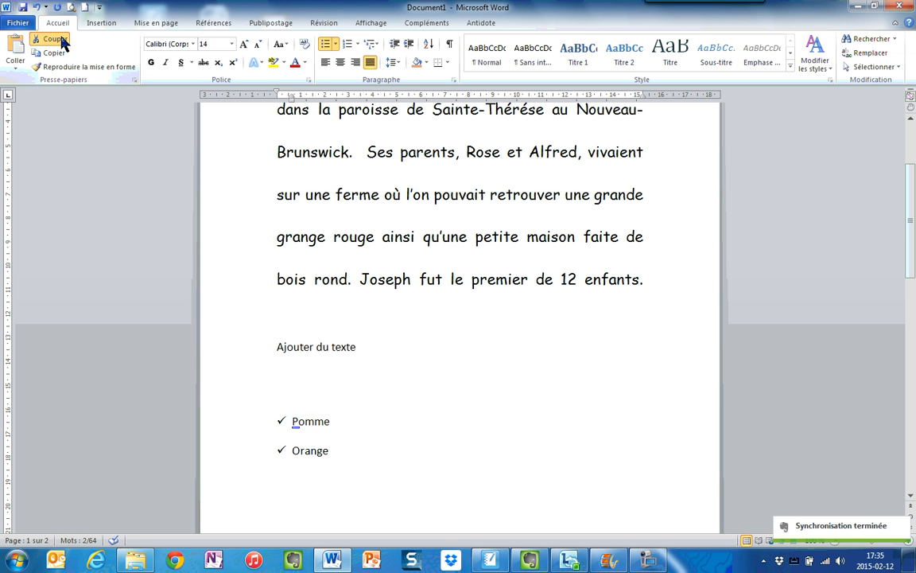
pyautogui.scroll(-1, 440, 436)
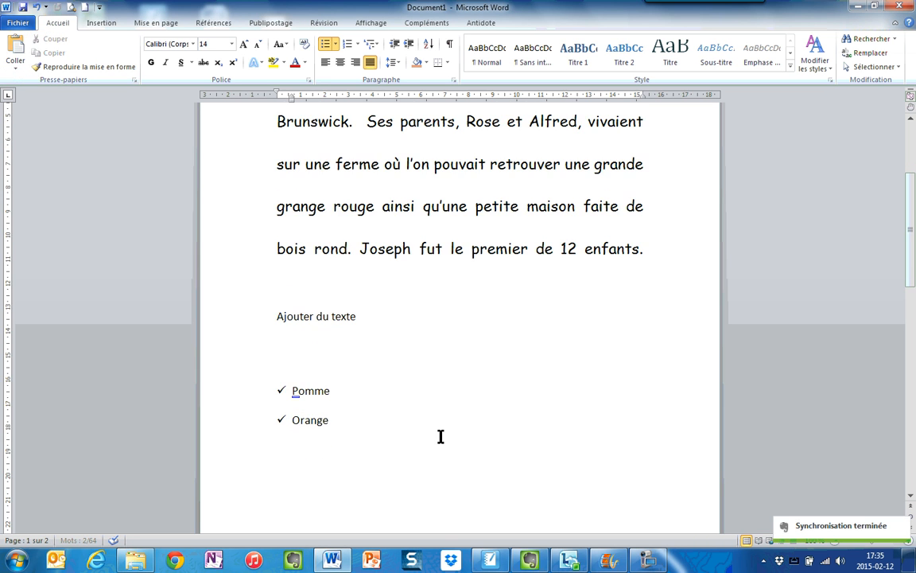
pyautogui.click(348, 415)
pyautogui.click(414, 317)
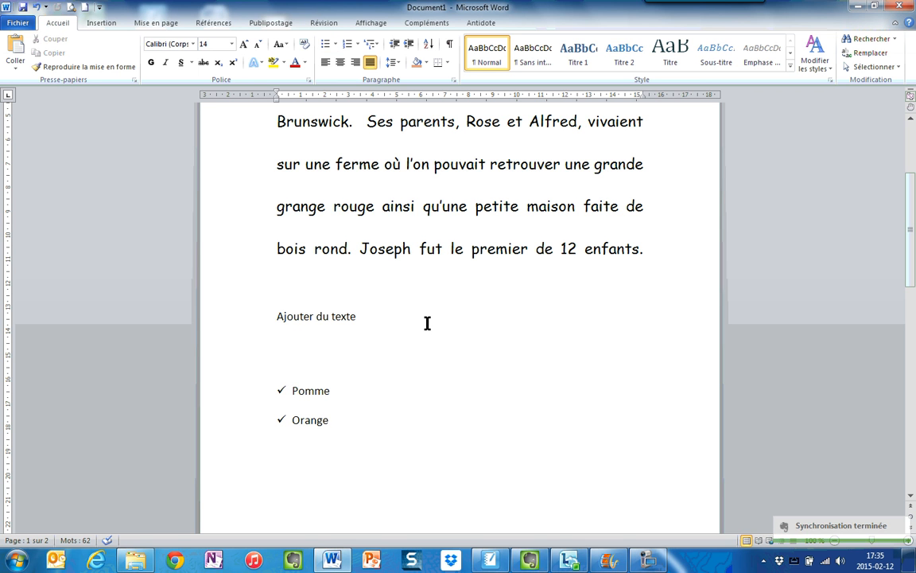
pyautogui.press('Return')
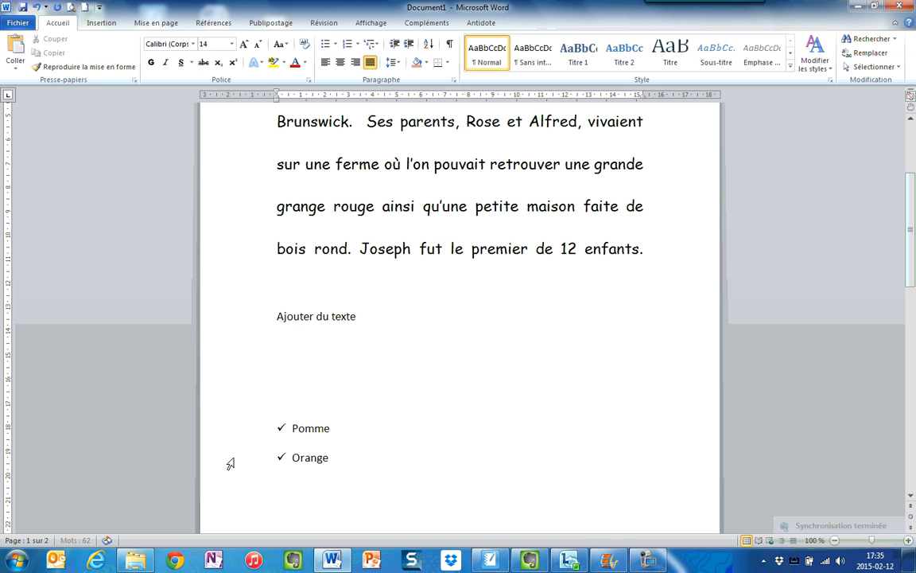
pyautogui.click(377, 321)
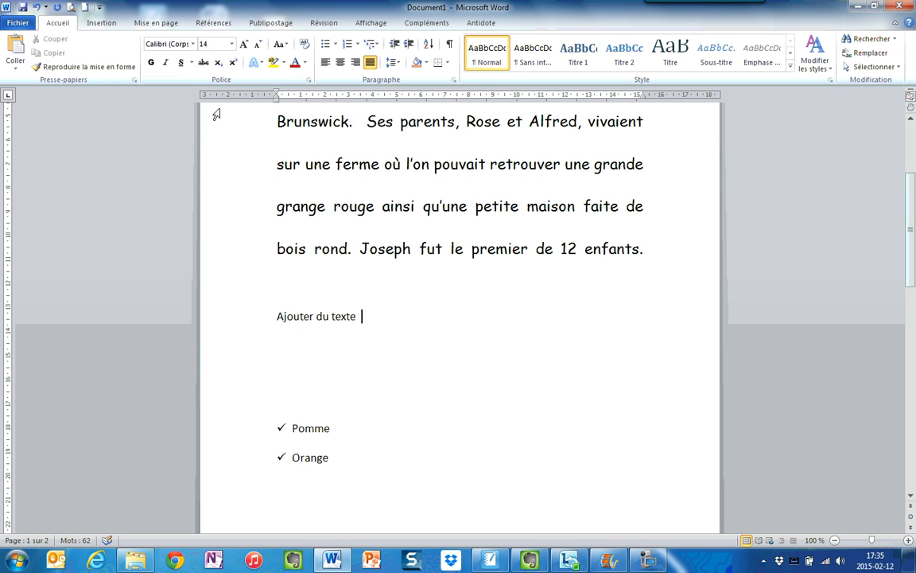
pyautogui.click(13, 56)
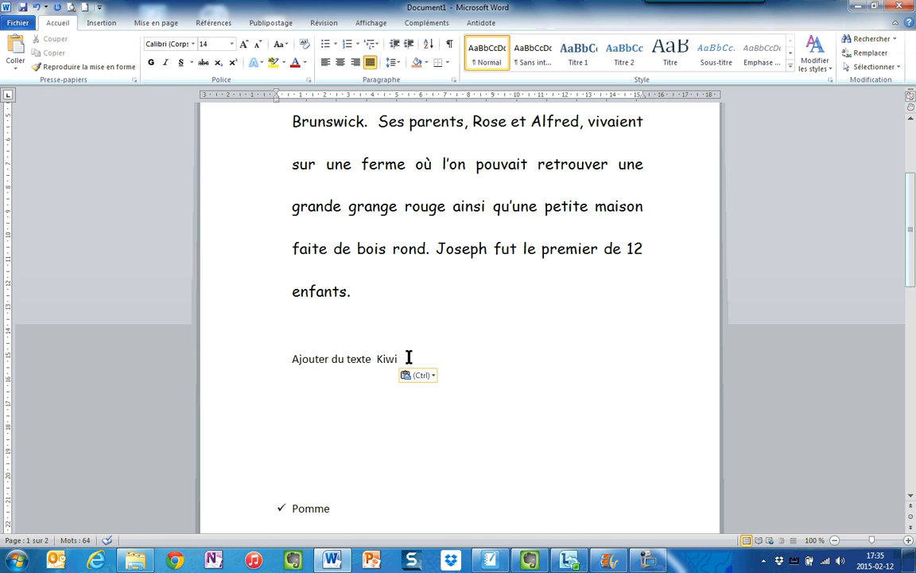
# Remove the blank lines between "Ajouter du texte Kiwi" and the check-mark list, along with the final letter of Kiwi
pyautogui.moveTo(404, 359); pyautogui.dragTo(378, 358)
pyautogui.scroll(-2, 379, 359)
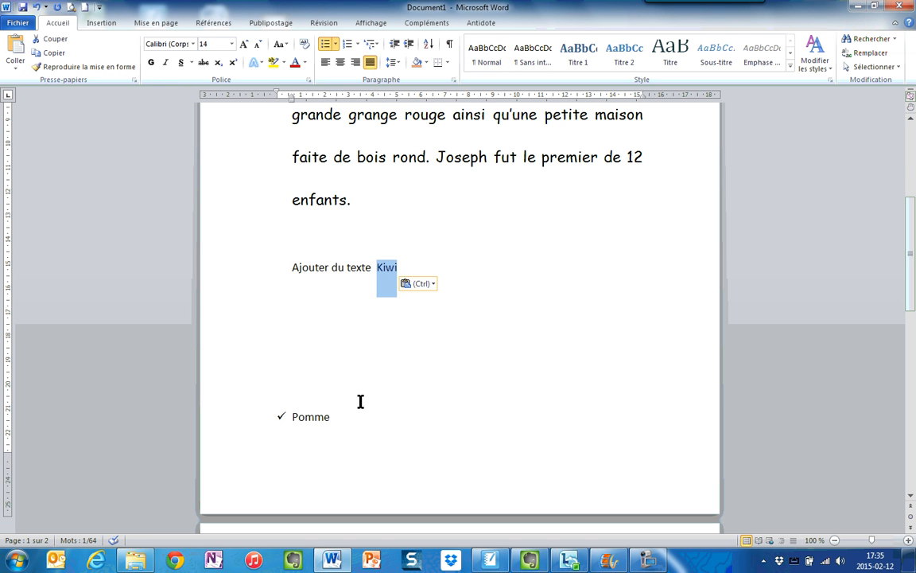
pyautogui.click(352, 374)
pyautogui.press('BackSpace')
pyautogui.press('BackSpace')
pyautogui.press('BackSpace')
pyautogui.press('BackSpace')
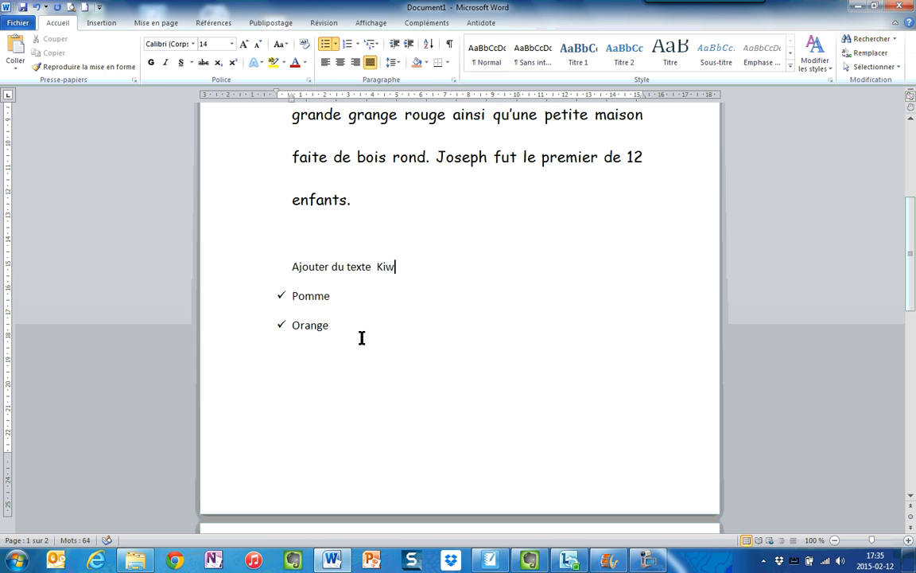
# Copy the Pomme and Orange list items and paste them after "enfants." at the end of the story paragraph
pyautogui.click(337, 327)
pyautogui.moveTo(337, 328); pyautogui.dragTo(292, 300)
pyautogui.hotkey('ctrl', 'c')
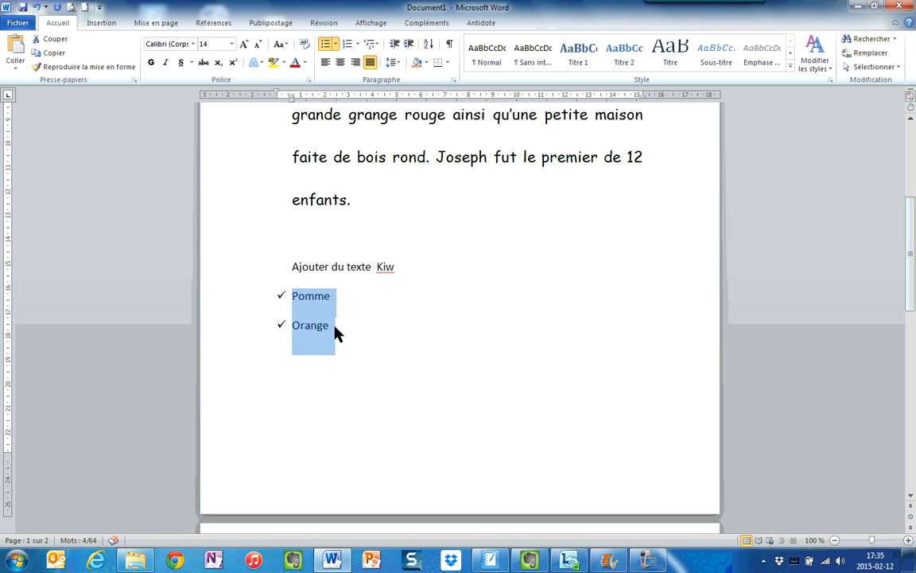
pyautogui.click(50, 55)
pyautogui.click(369, 206)
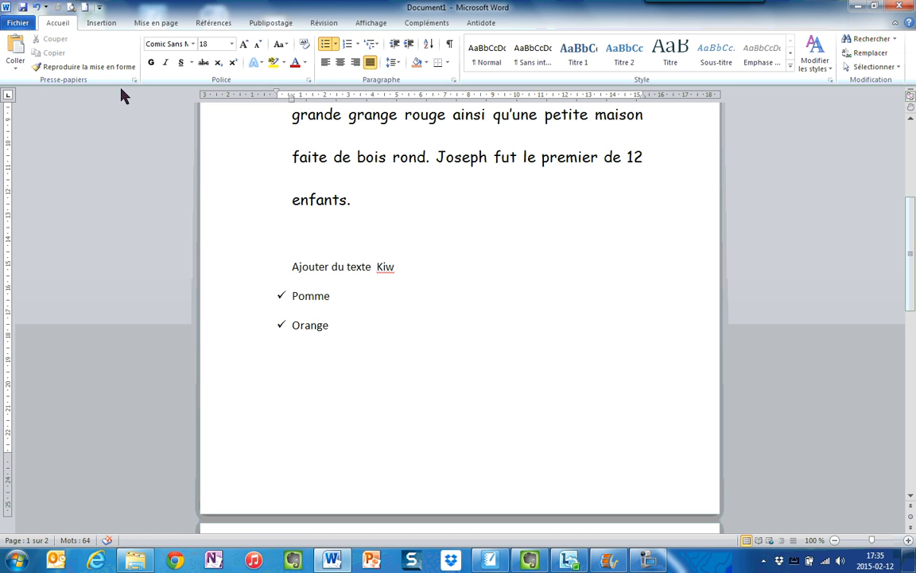
pyautogui.click(14, 52)
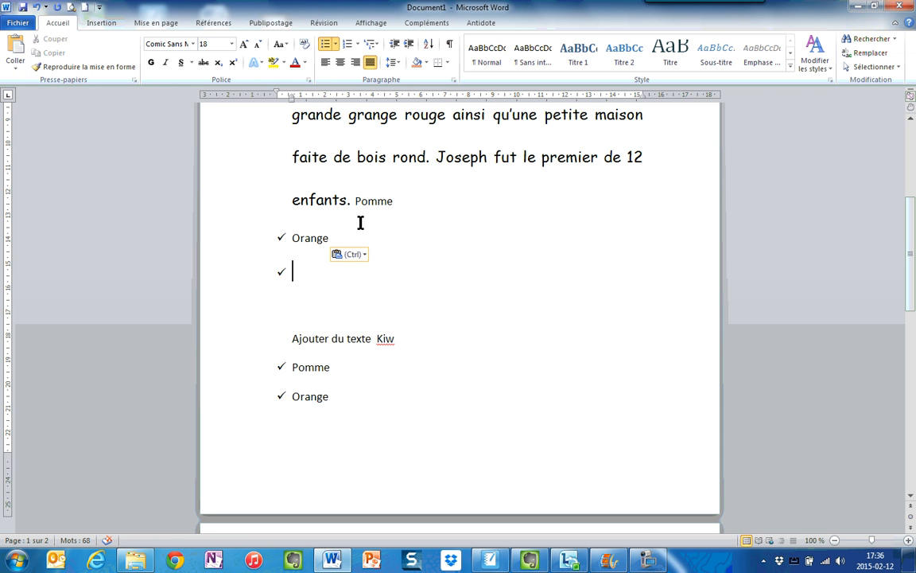
# Copy the formatting of the story's last sentence onto the "Ajouter du texte Kiw" line with the format painter
pyautogui.scroll(2, 429, 318)
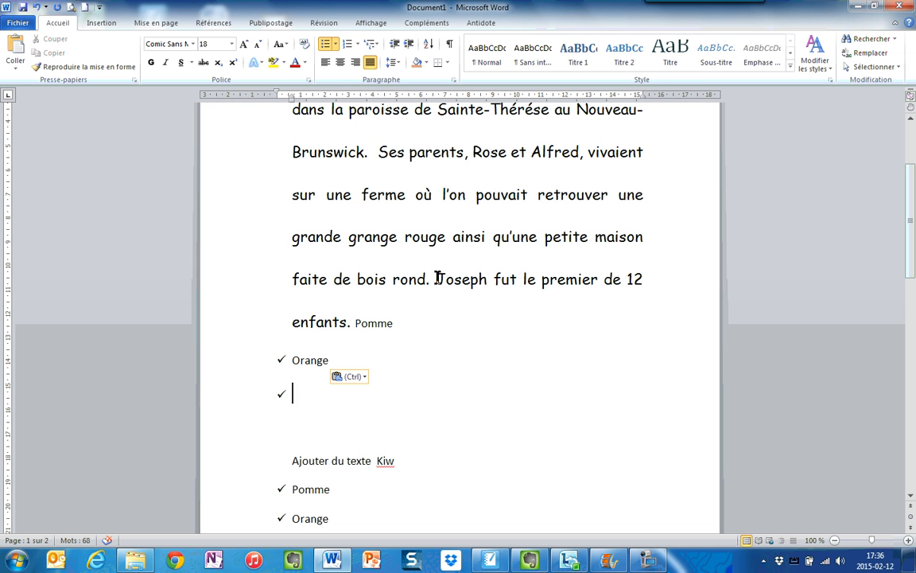
pyautogui.moveTo(436, 279); pyautogui.dragTo(350, 321)
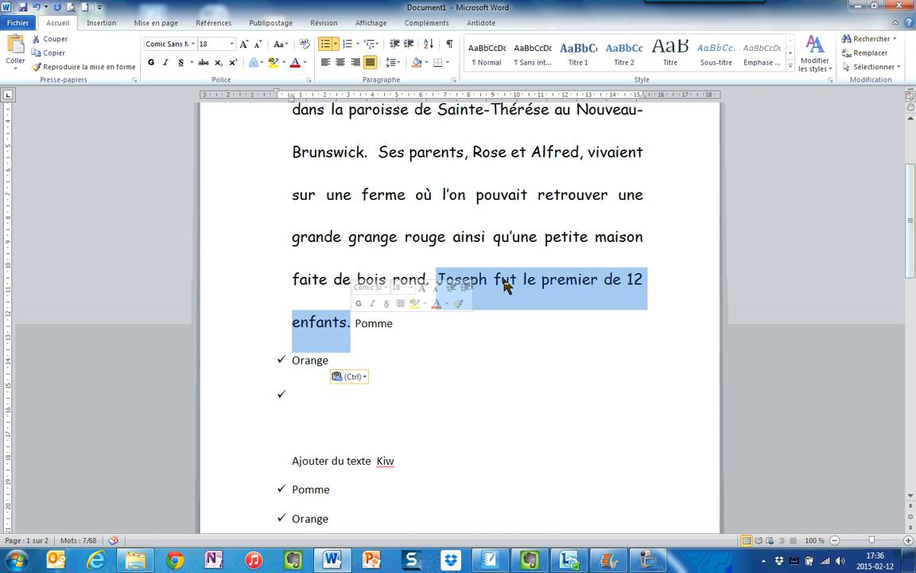
pyautogui.click(105, 67)
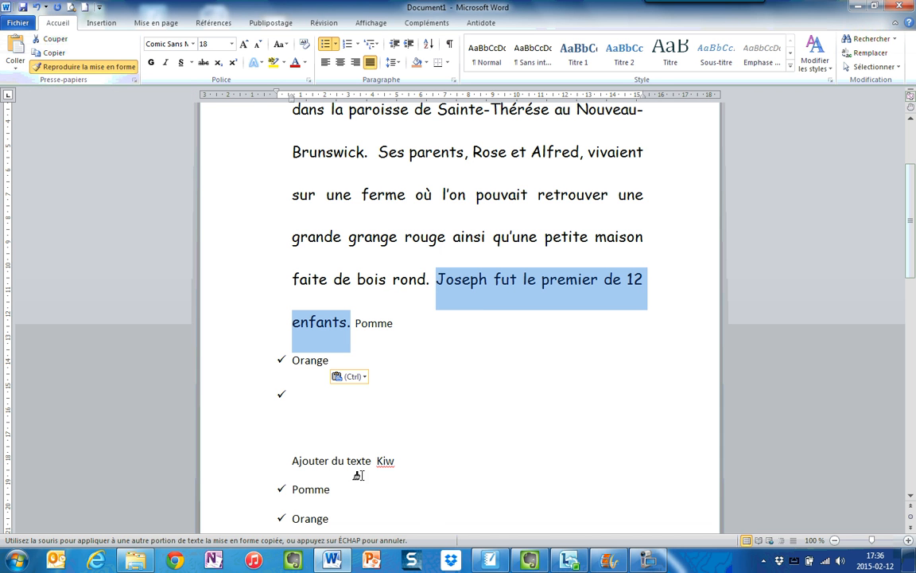
pyautogui.scroll(-1, 359, 472)
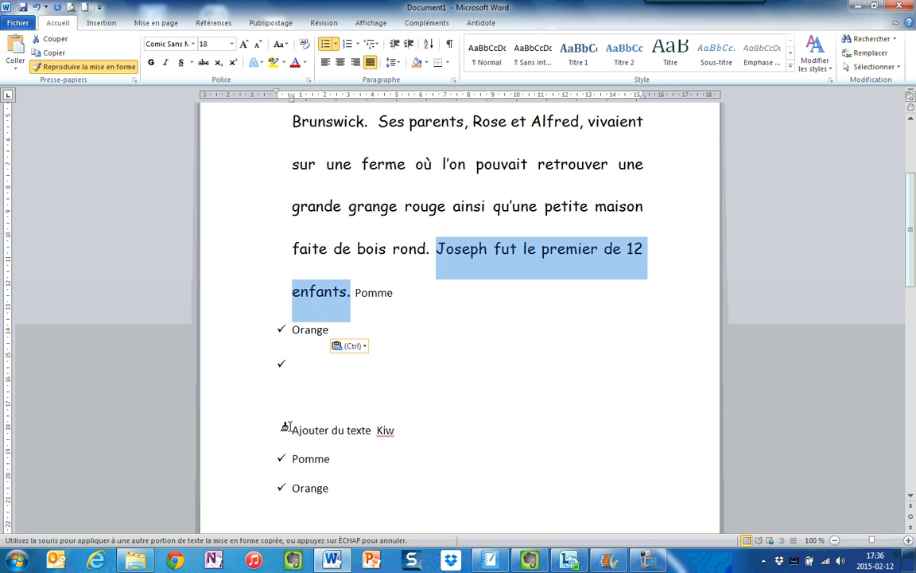
pyautogui.moveTo(285, 427); pyautogui.dragTo(415, 435)
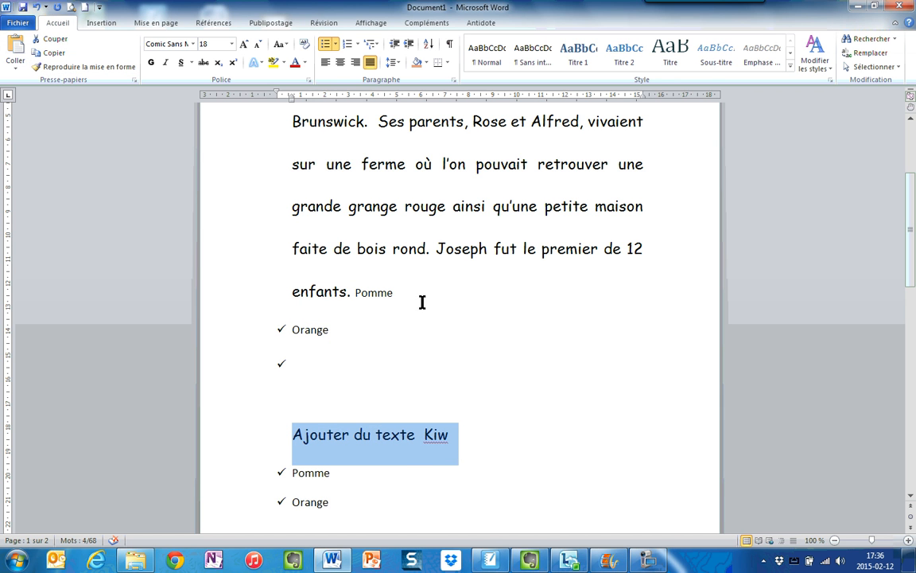
# Delete everything from the pasted Orange item below the story down to the last Orange item of the list
pyautogui.scroll(1, 452, 417)
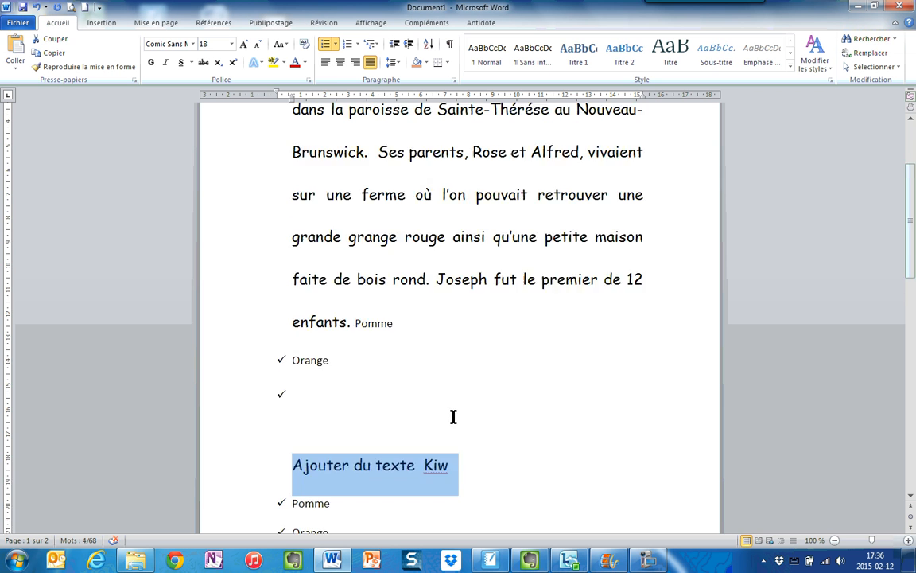
pyautogui.scroll(-4, 452, 416)
pyautogui.moveTo(371, 420); pyautogui.dragTo(280, 237)
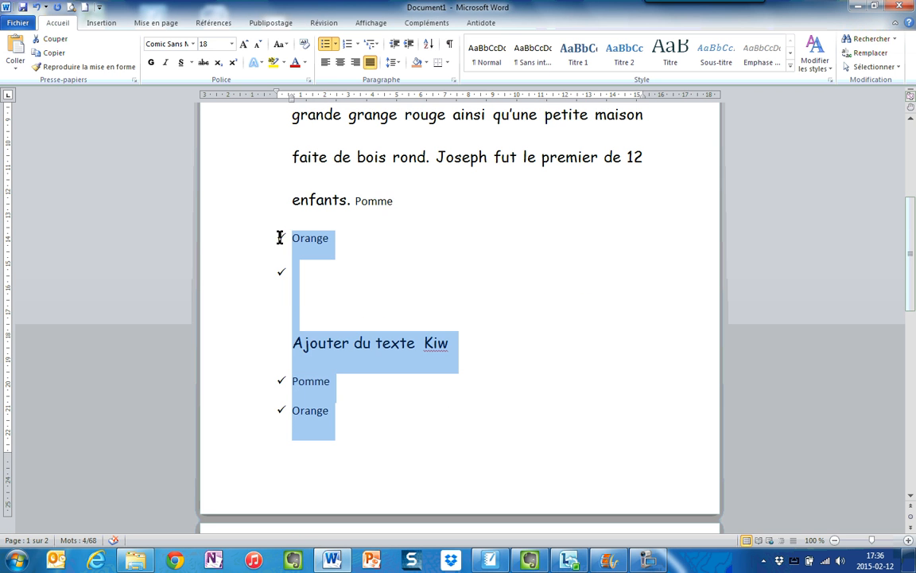
pyautogui.press('Delete')
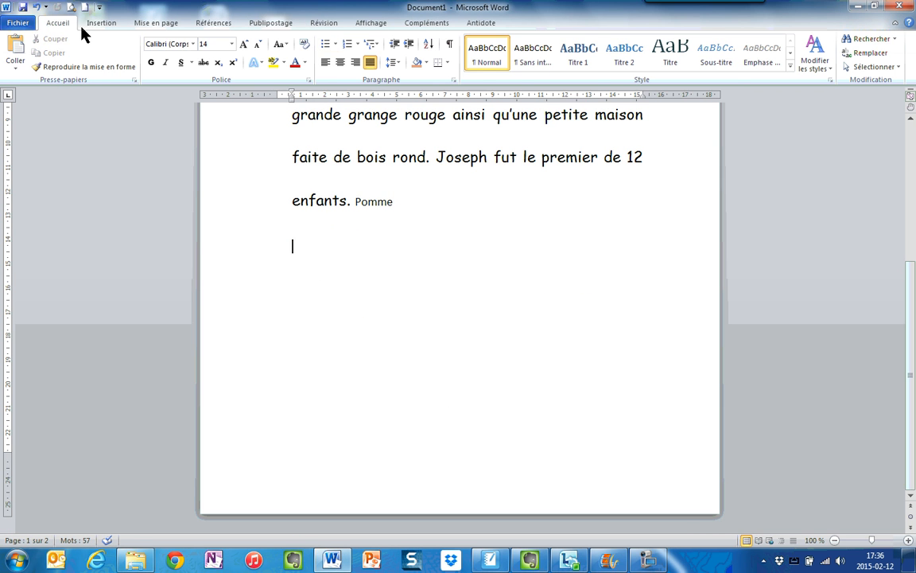
# Insert a table of five columns and five rows below the story and enter "case" in the first row's third cell
pyautogui.click(101, 24)
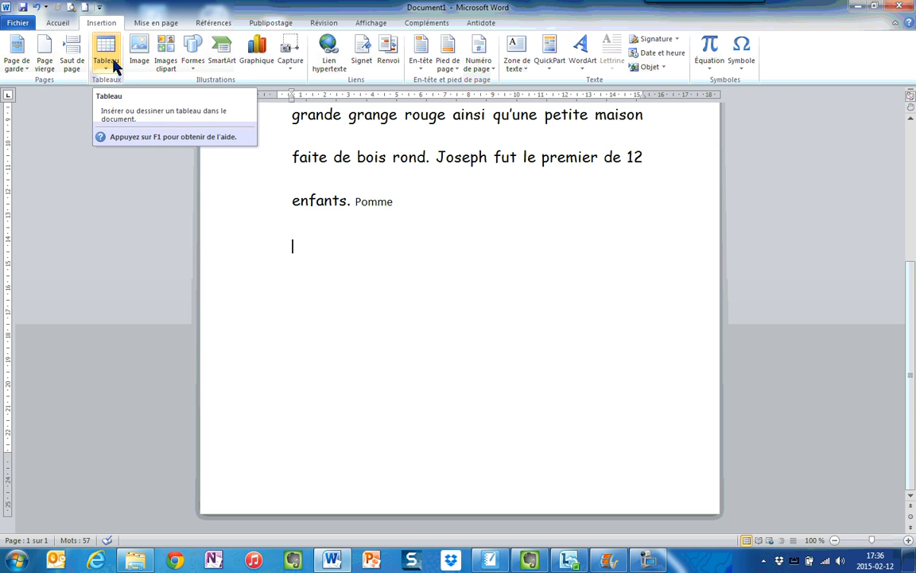
pyautogui.click(109, 64)
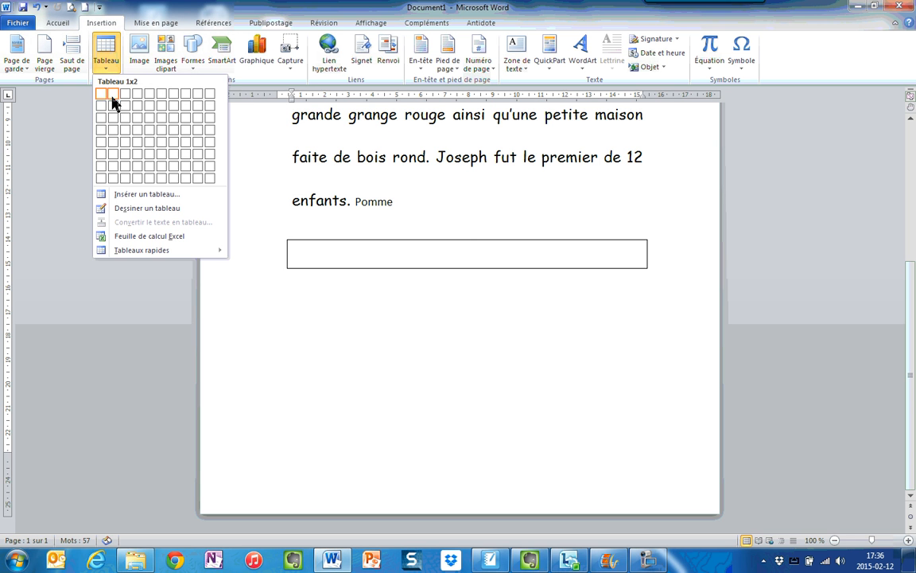
pyautogui.click(153, 142)
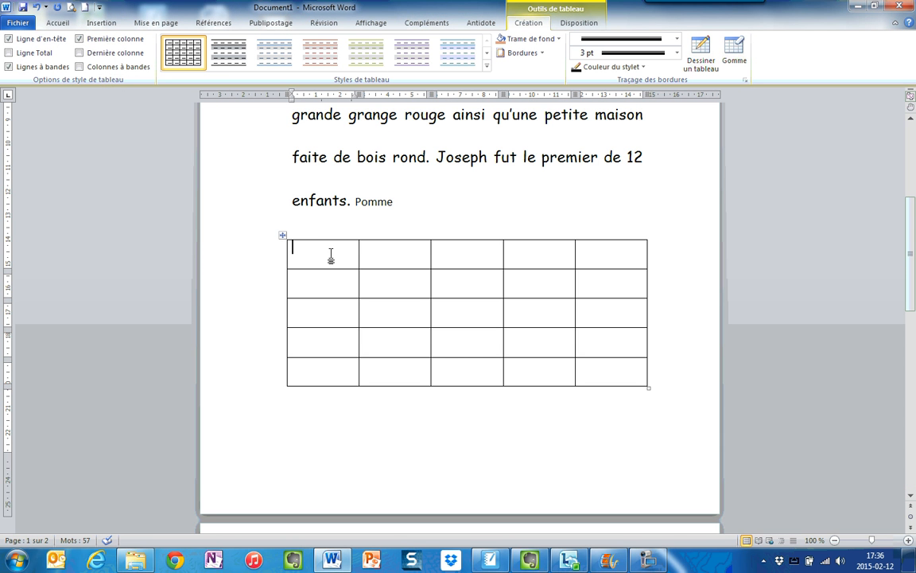
pyautogui.click(446, 255)
pyautogui.write('case')
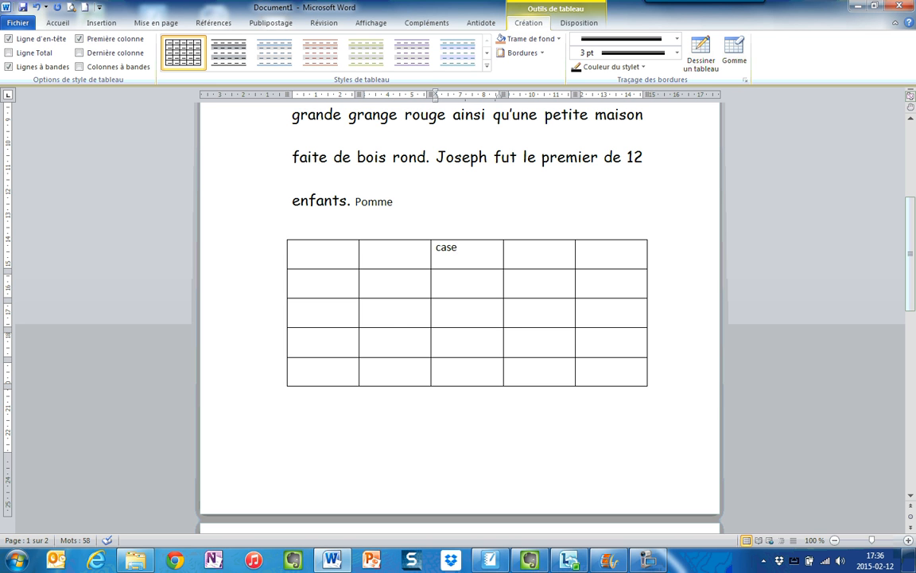
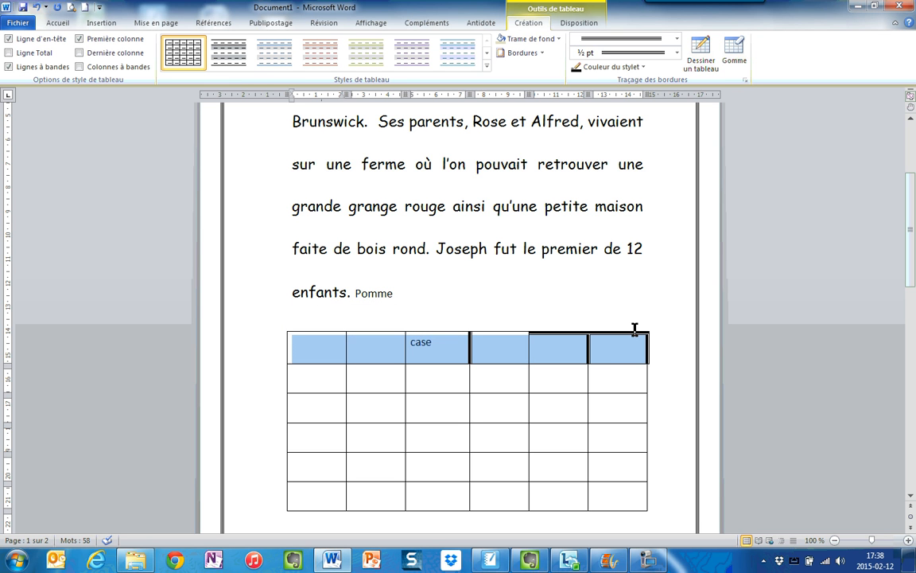
# Try to apply a different border line style to the selected first row through the borders and shading settings
pyautogui.click(541, 53)
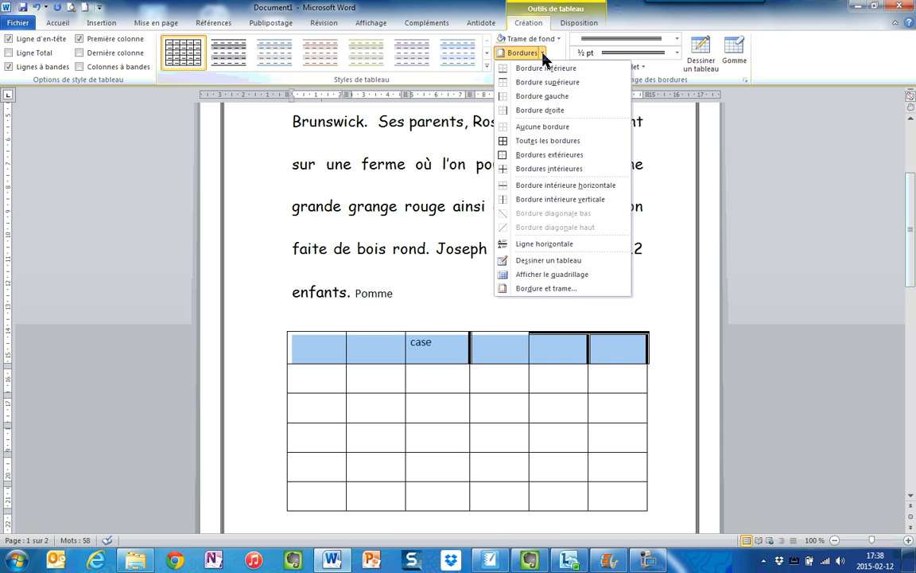
pyautogui.click(554, 289)
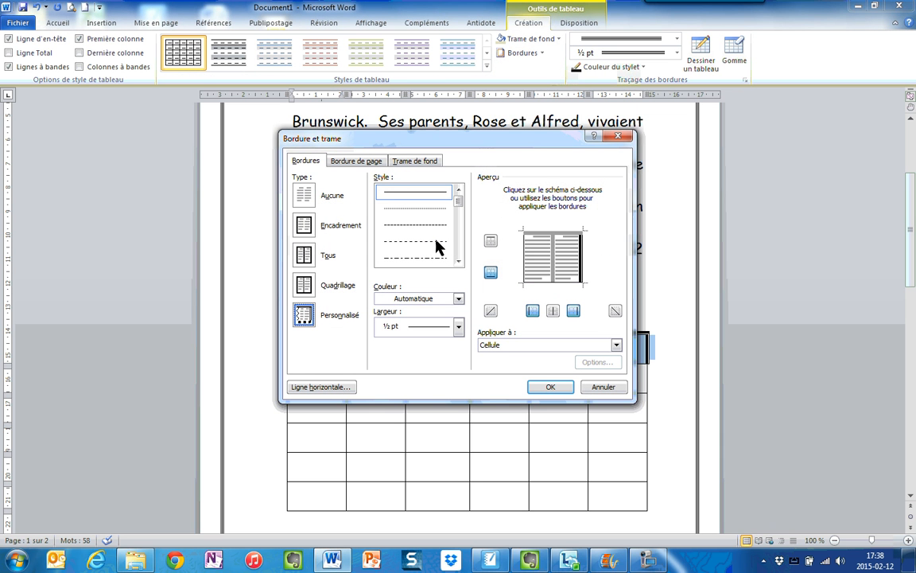
pyautogui.click(458, 261)
pyautogui.click(458, 261)
pyautogui.click(437, 257)
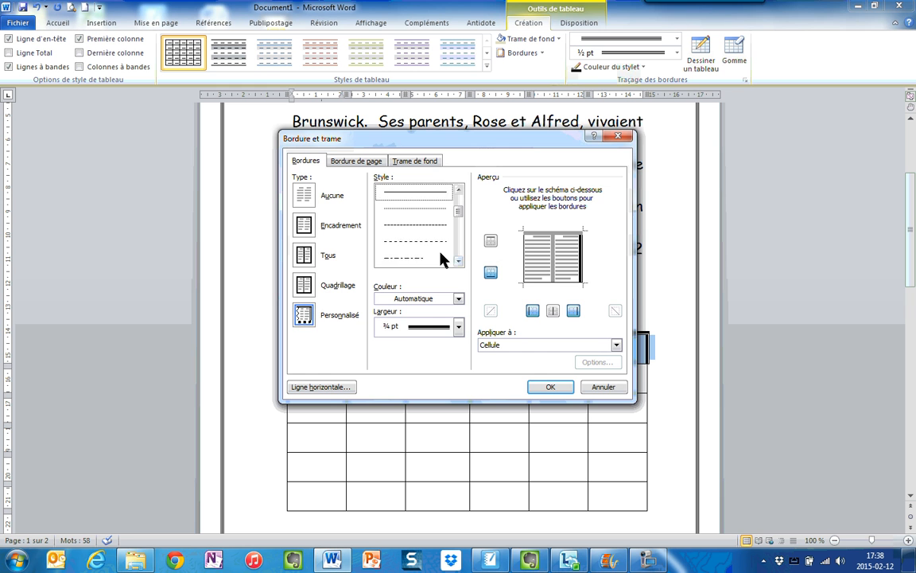
pyautogui.click(552, 388)
pyautogui.click(583, 355)
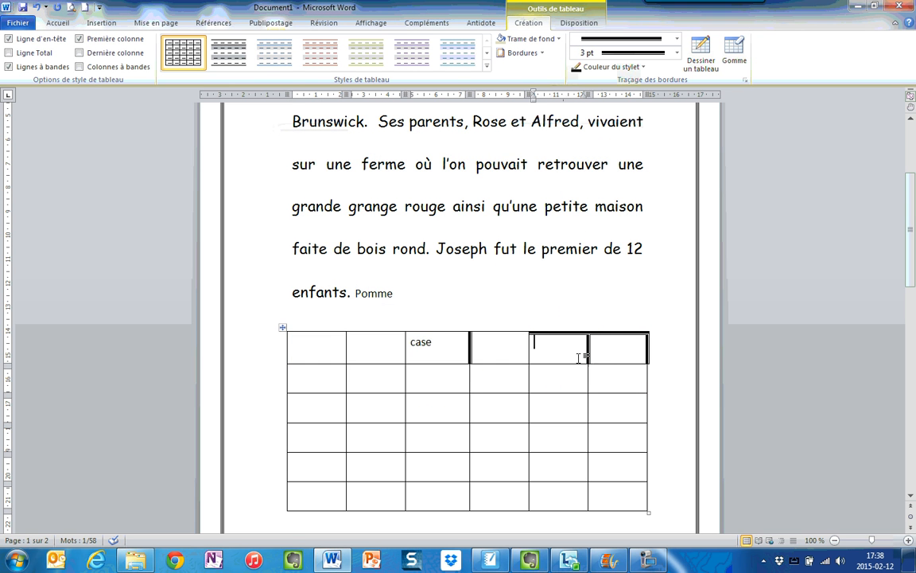
# Apply an Encadrement border with a thick-and-thin line style to the whole first row of the table
pyautogui.moveTo(592, 349); pyautogui.dragTo(316, 344)
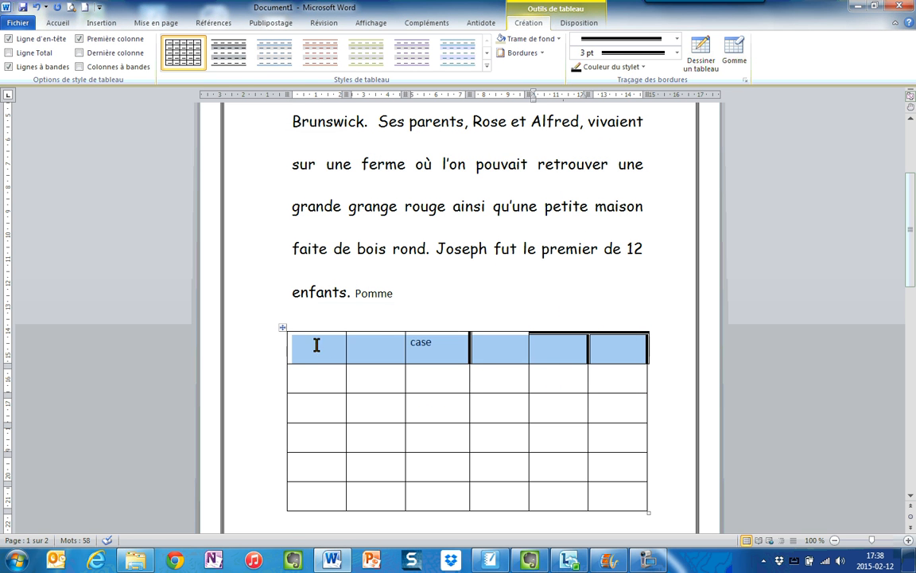
pyautogui.click(636, 327)
pyautogui.moveTo(604, 350); pyautogui.dragTo(317, 347)
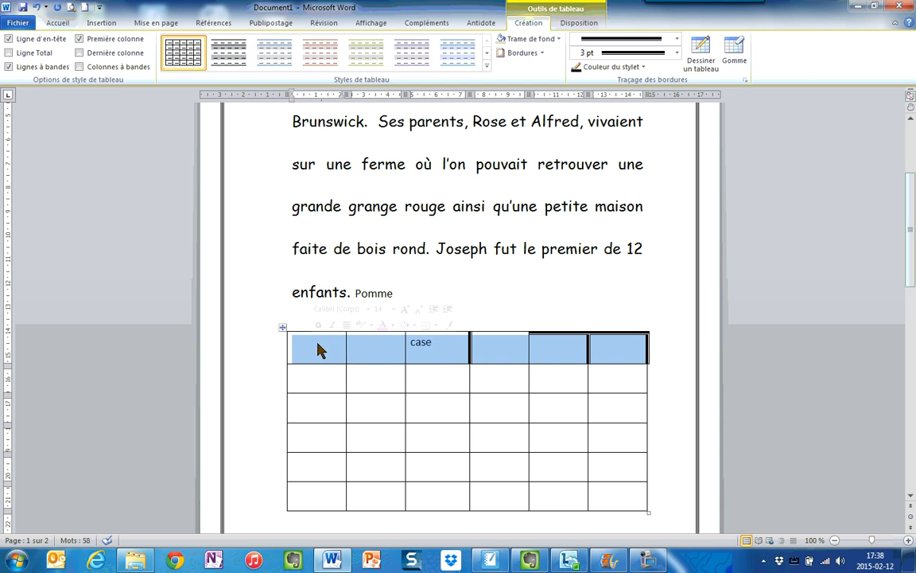
pyautogui.rightClick(322, 345)
pyautogui.moveTo(324, 341)
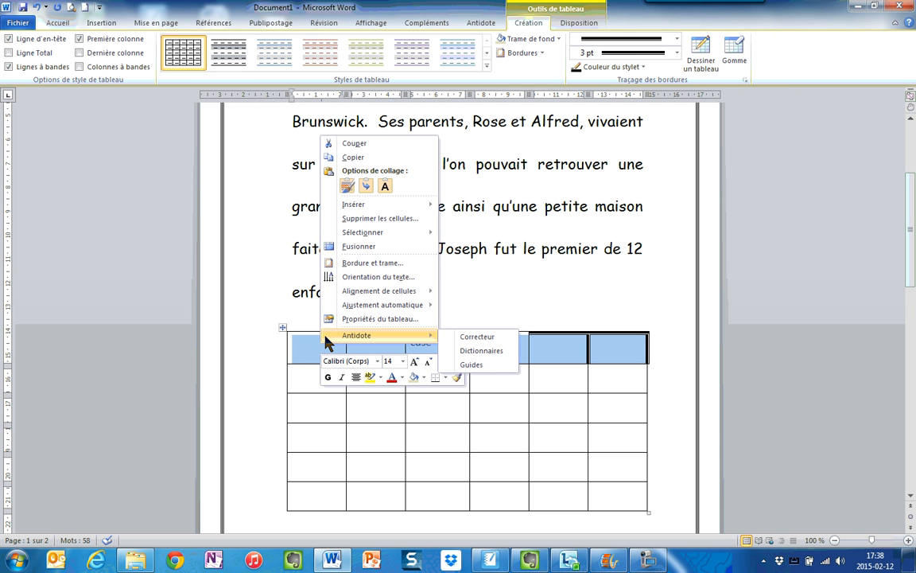
pyautogui.click(369, 263)
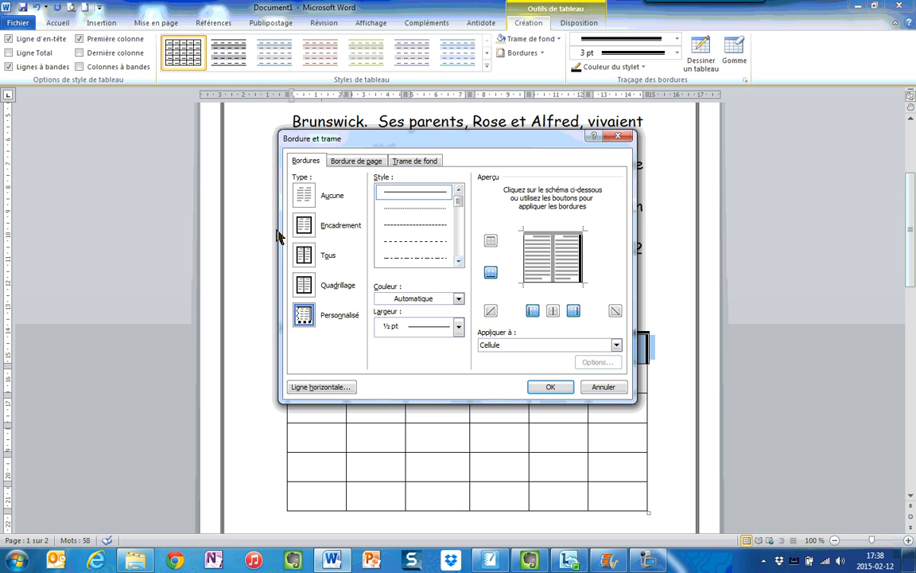
pyautogui.click(302, 226)
pyautogui.click(459, 261)
pyautogui.click(459, 262)
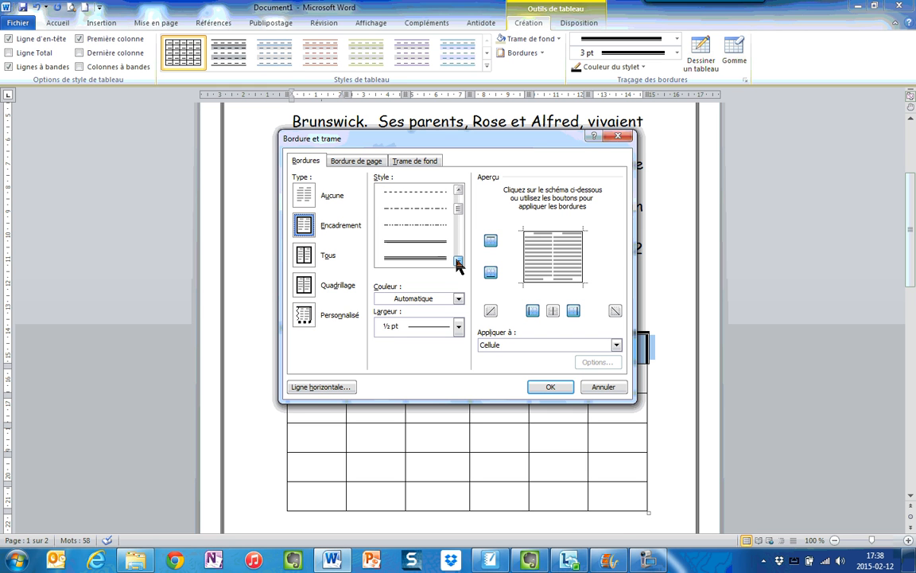
pyautogui.click(444, 259)
pyautogui.click(547, 388)
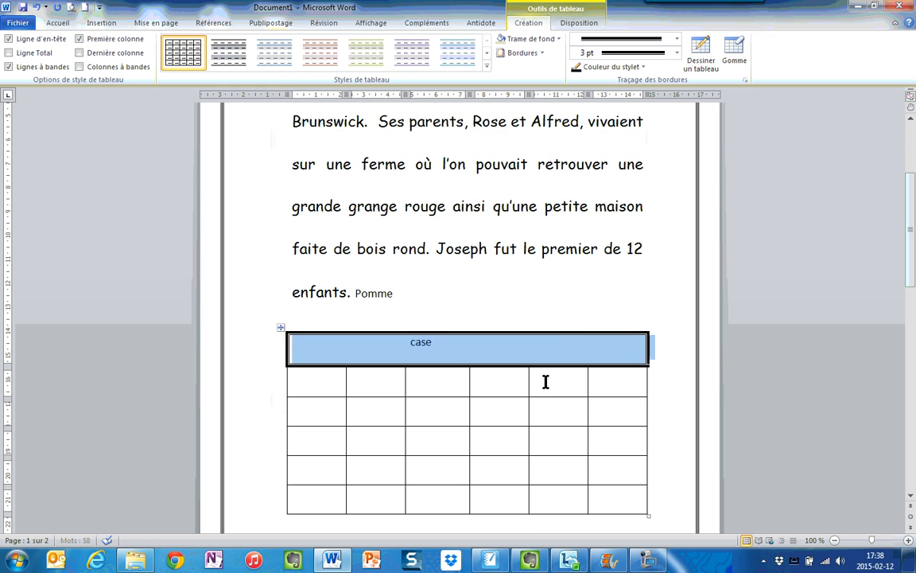
pyautogui.moveTo(316, 347); pyautogui.dragTo(585, 347)
pyautogui.click(642, 291)
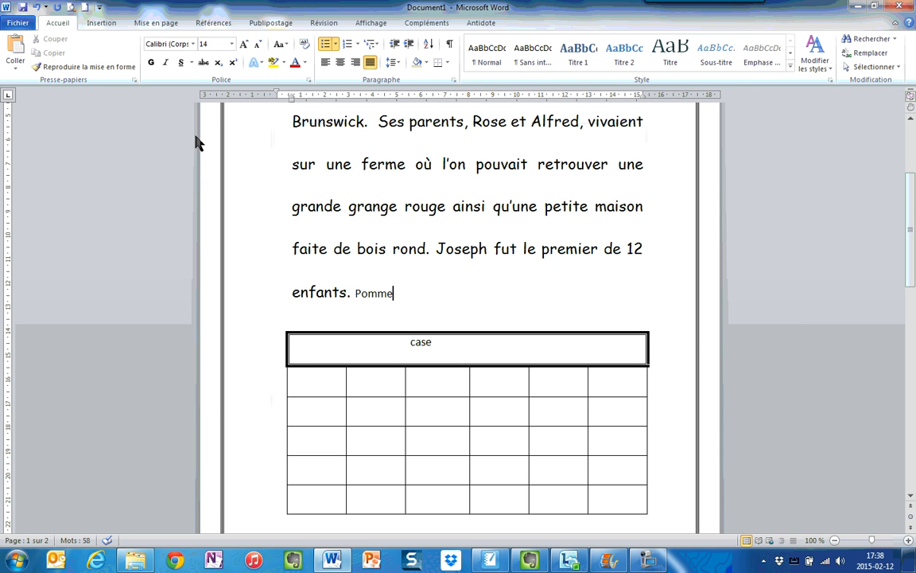
# Insert the Koala sample picture on the empty second page
pyautogui.click(98, 22)
pyautogui.scroll(-3, 311, 410)
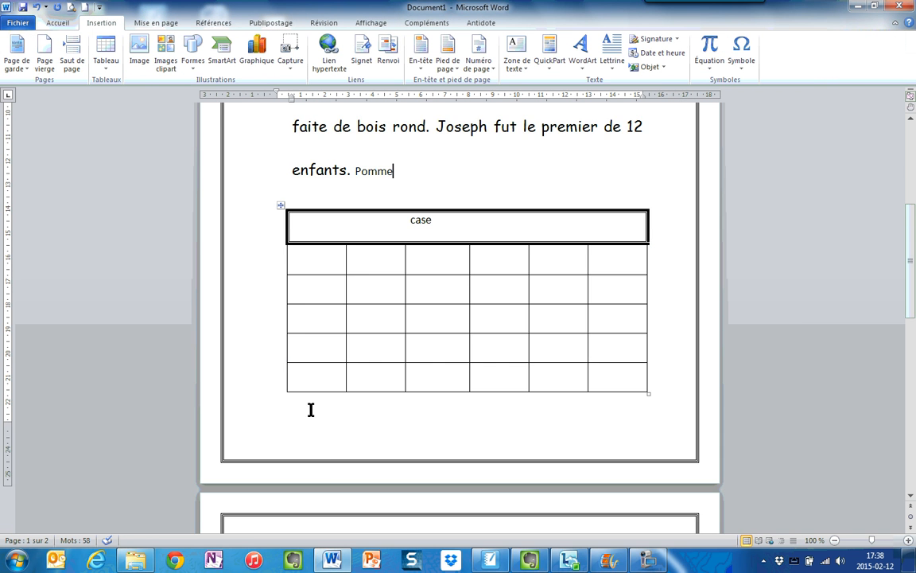
pyautogui.scroll(-6, 311, 410)
pyautogui.click(283, 367)
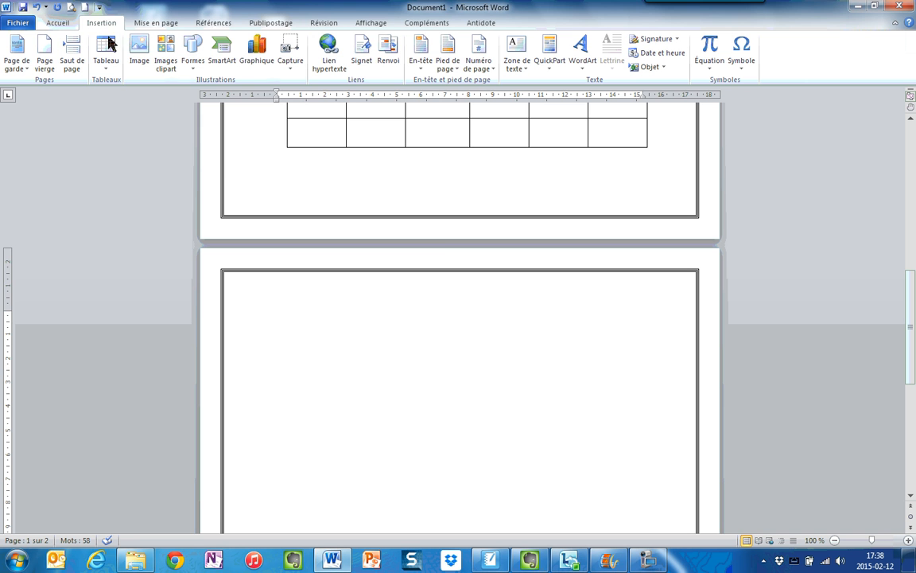
pyautogui.click(139, 49)
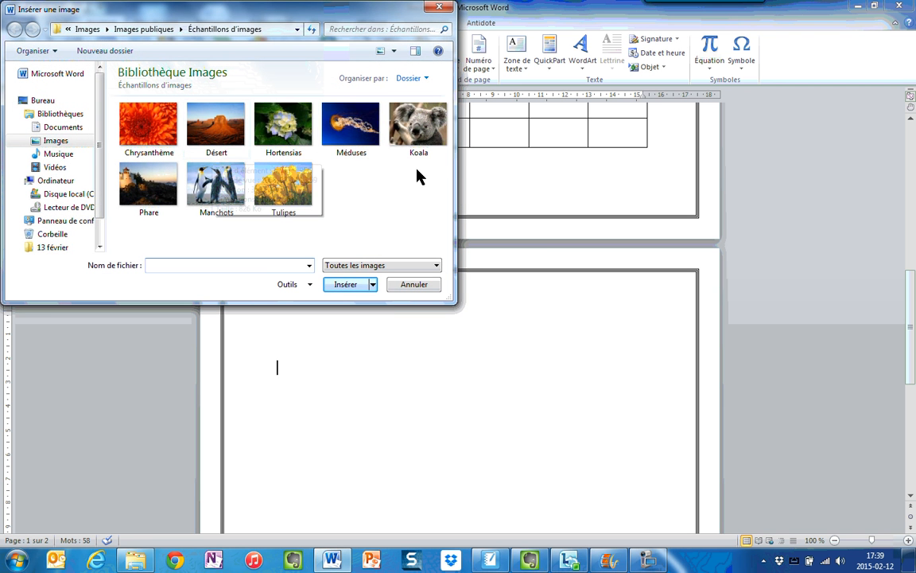
pyautogui.doubleClick(401, 133)
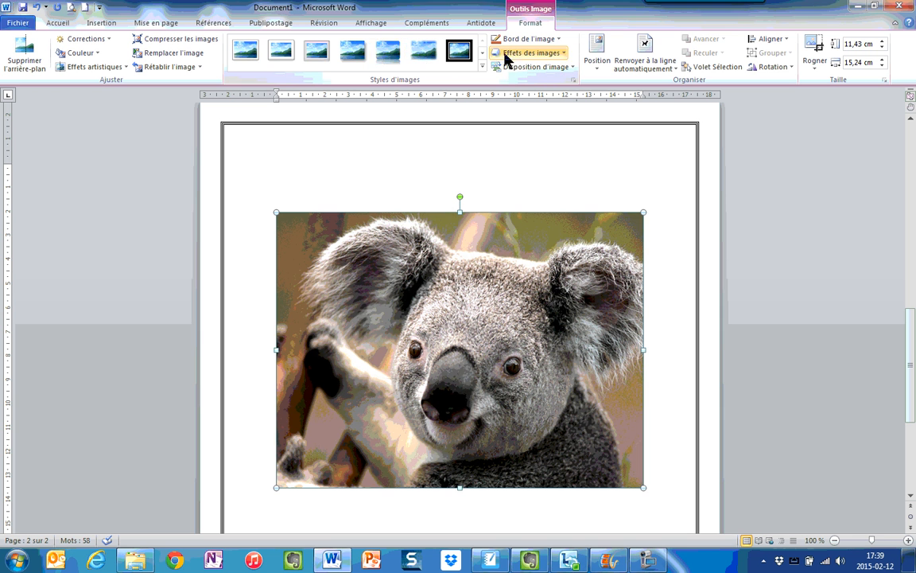
# Apply the black double-frame picture style to the koala picture and change its border colour to dark red
pyautogui.click(459, 51)
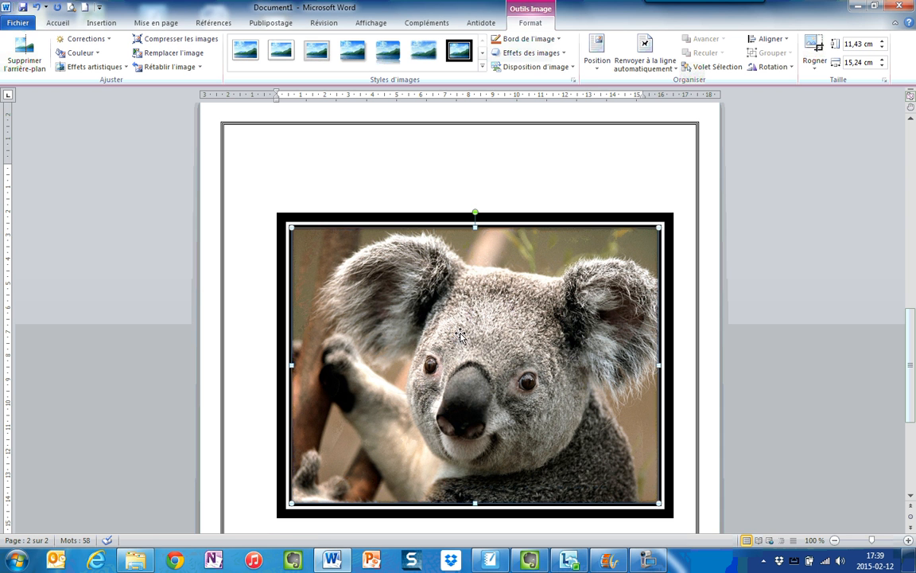
pyautogui.click(558, 39)
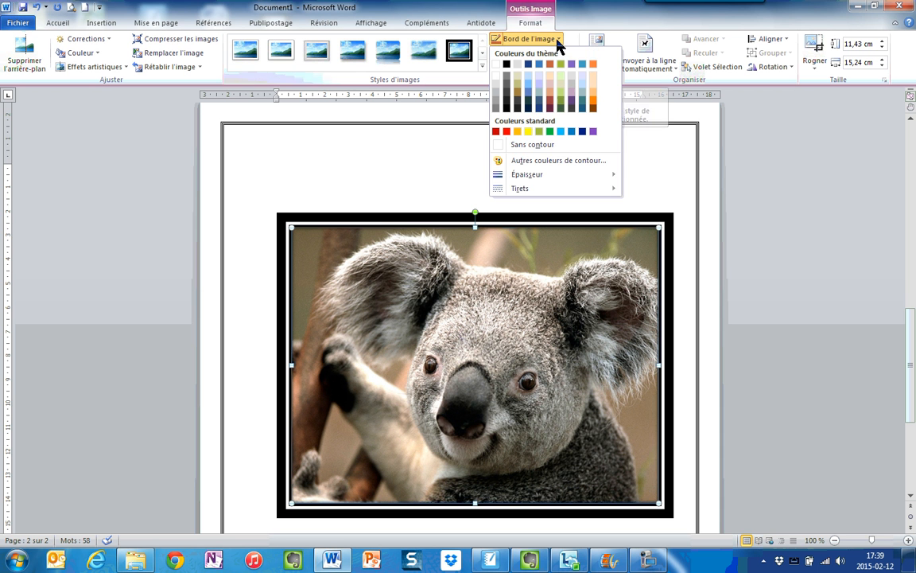
pyautogui.click(549, 101)
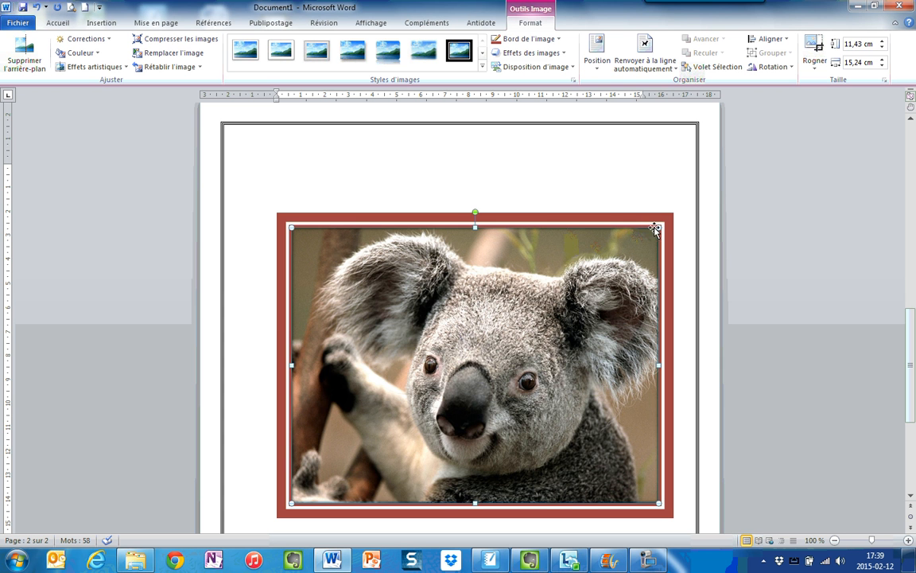
# Shrink the koala picture to about 10.56 × 14.08 cm and tilt it counterclockwise
pyautogui.moveTo(658, 227); pyautogui.dragTo(501, 250)
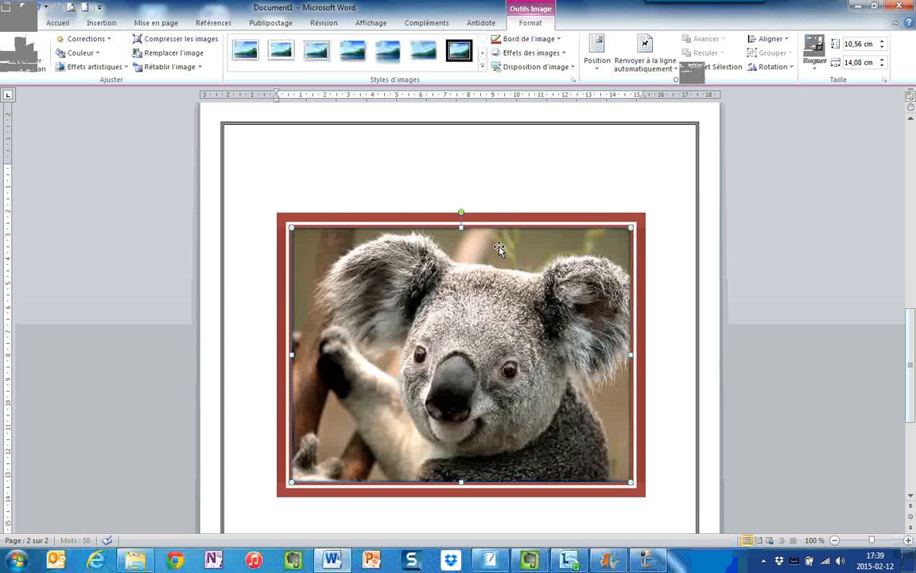
pyautogui.moveTo(450, 205); pyautogui.dragTo(353, 203)
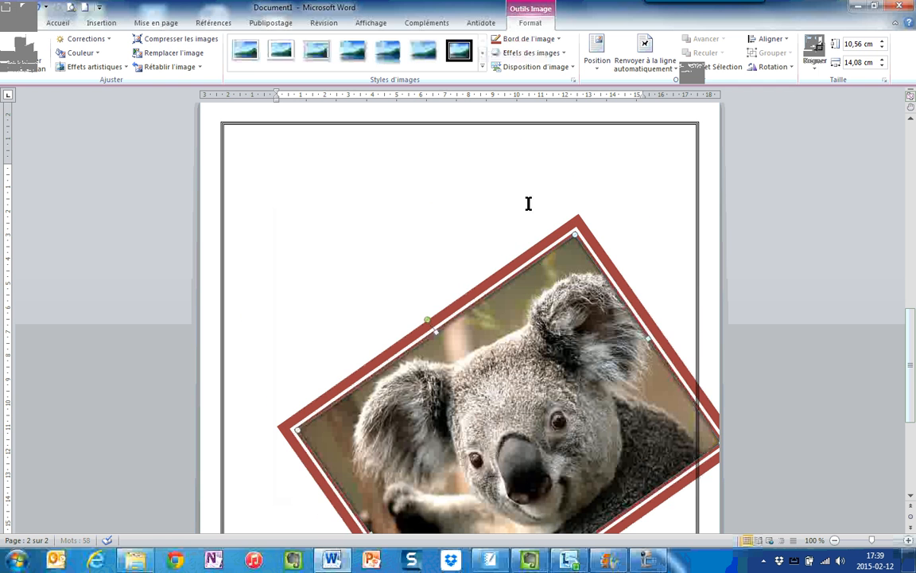
# Try to move the tilted koala picture to another place on the page
pyautogui.moveTo(551, 267); pyautogui.dragTo(496, 271)
pyautogui.moveTo(517, 316); pyautogui.dragTo(494, 279)
pyautogui.moveTo(511, 323); pyautogui.dragTo(509, 317)
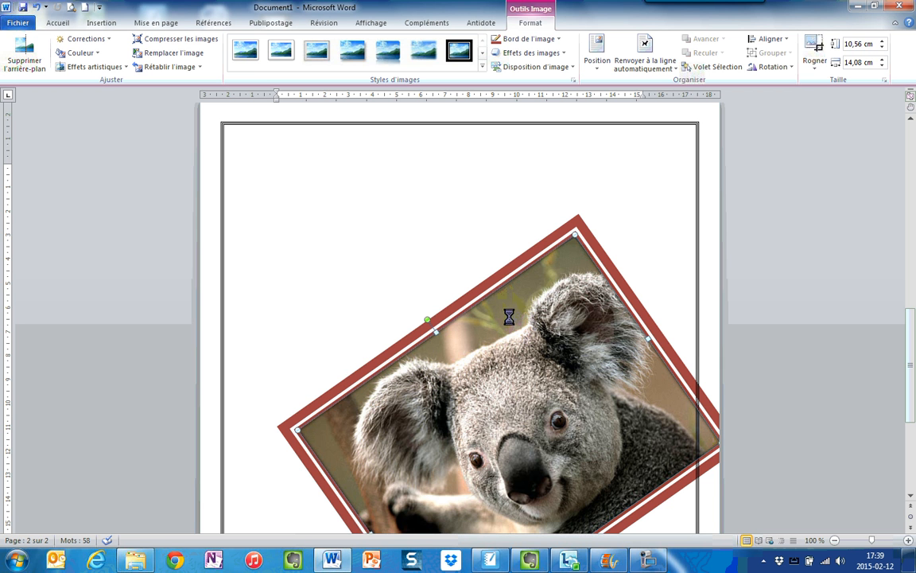
# Set the koala picture's text wrapping to Devant le texte
pyautogui.click(663, 72)
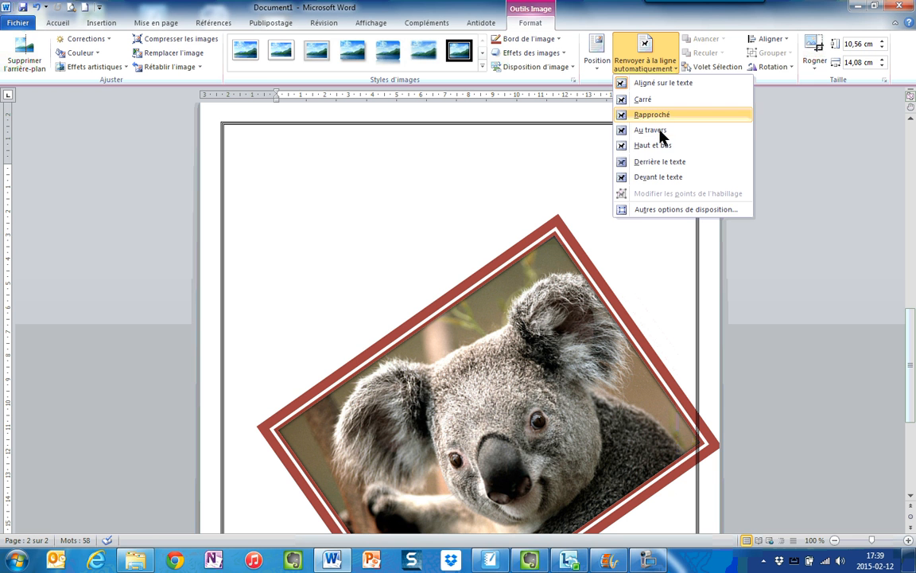
pyautogui.click(655, 177)
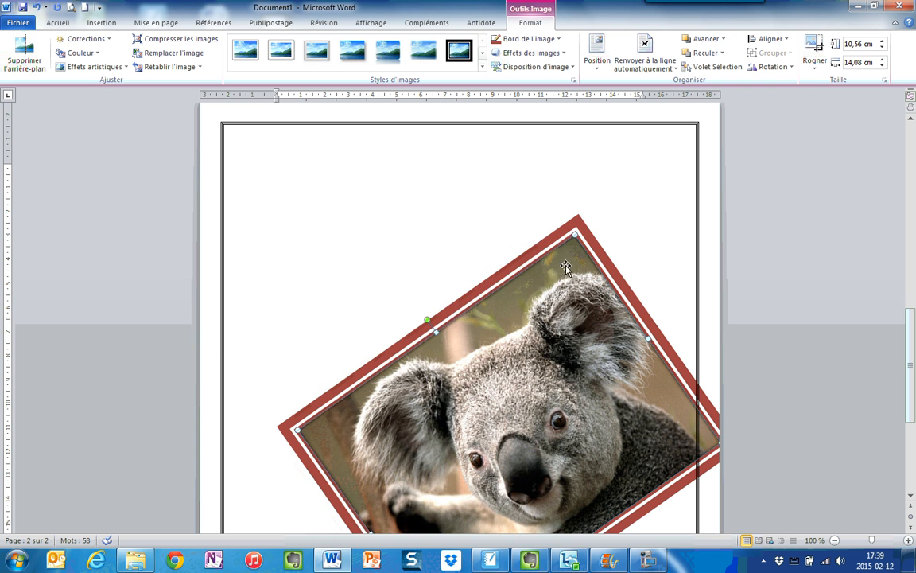
# Shrink the koala picture to about 5.58 × 7.44 cm and move it to the page's upper-left corner
pyautogui.moveTo(567, 268); pyautogui.dragTo(498, 245)
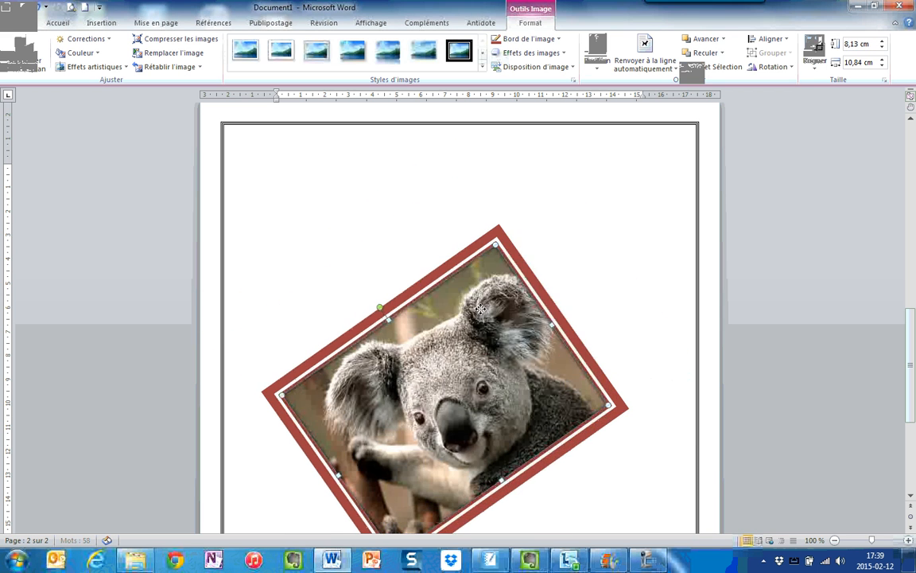
pyautogui.moveTo(478, 310); pyautogui.dragTo(471, 186)
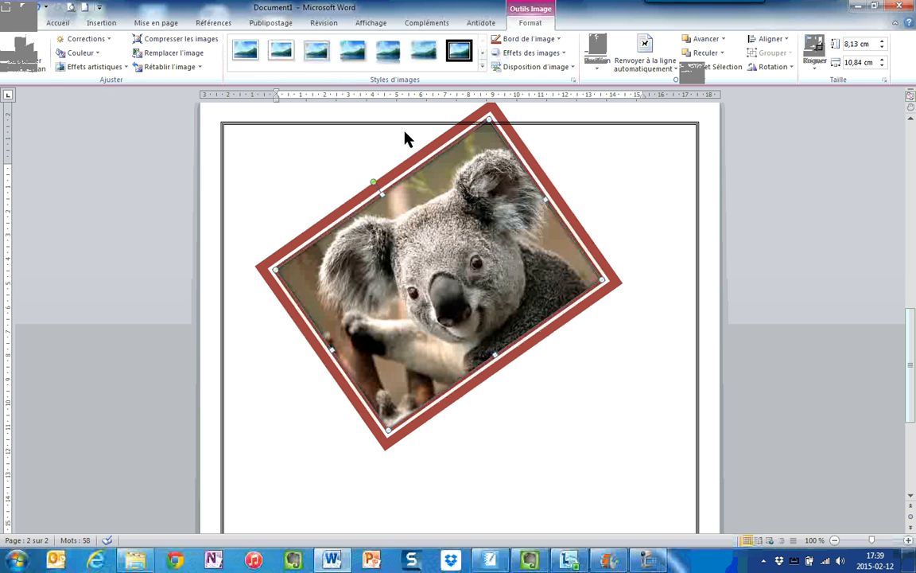
pyautogui.moveTo(387, 433); pyautogui.dragTo(420, 334)
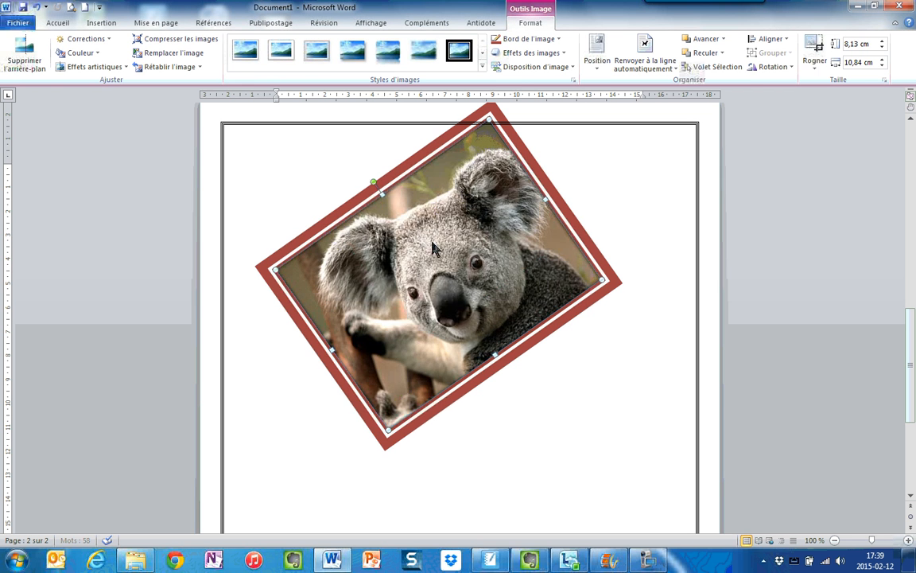
pyautogui.moveTo(435, 237); pyautogui.dragTo(344, 236)
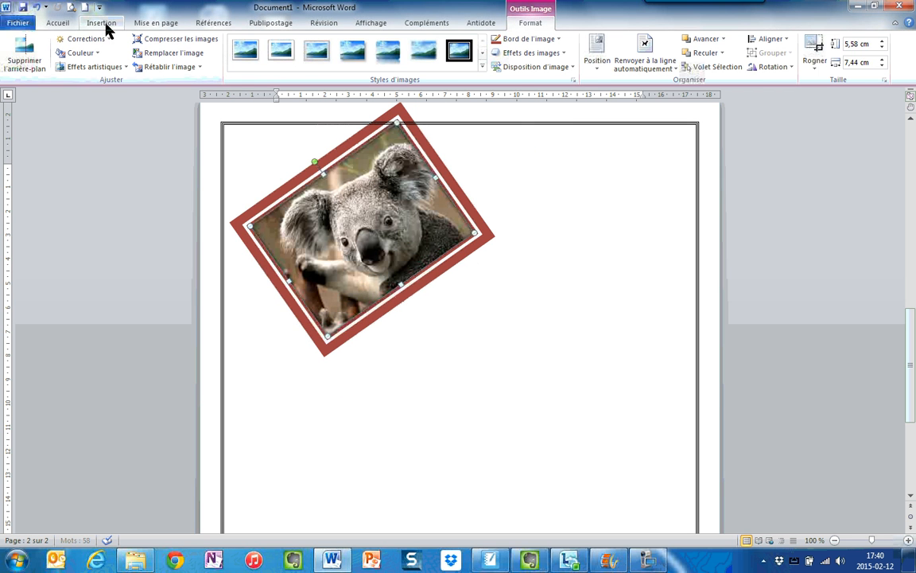
# Insert the red cartoon apple from a clip art search for "pomme" and shrink it to about 9 × 7.91 cm
pyautogui.click(104, 23)
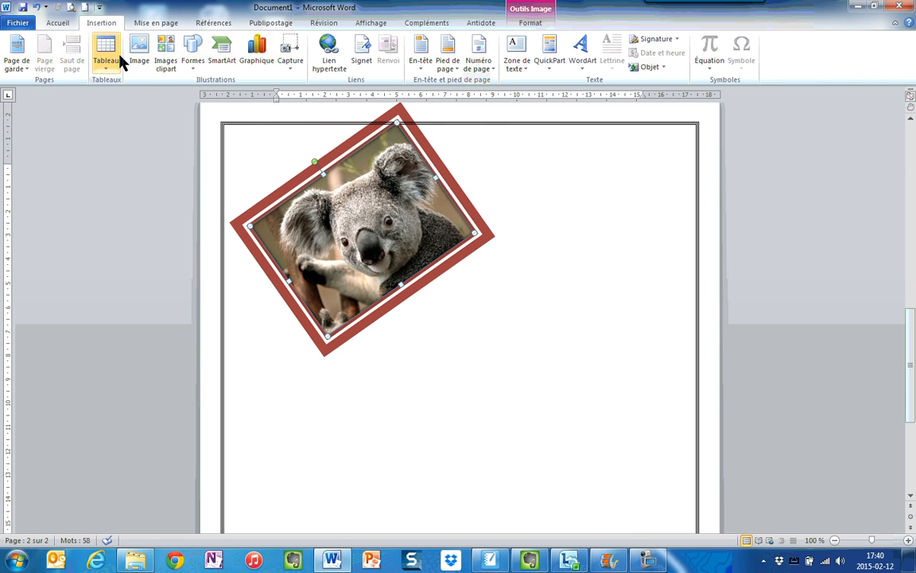
pyautogui.click(166, 67)
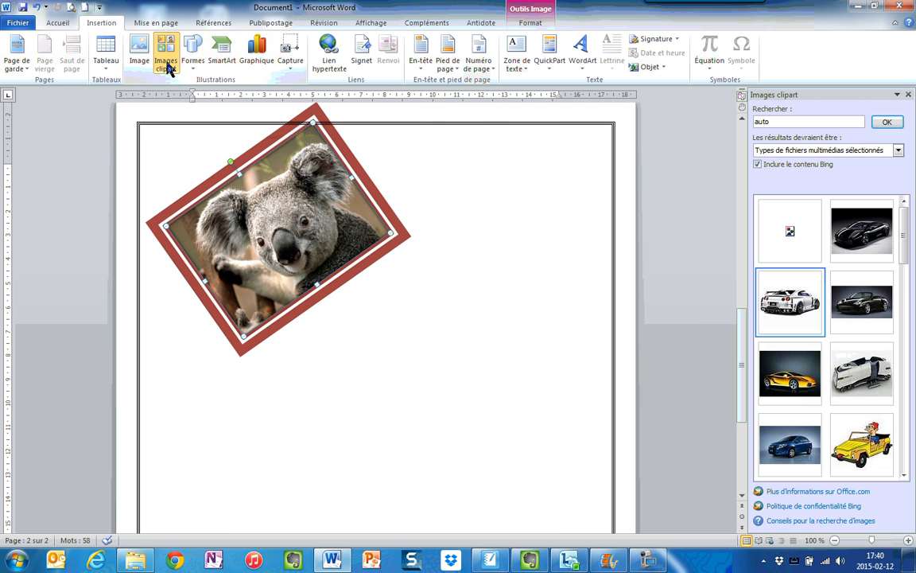
pyautogui.doubleClick(771, 121)
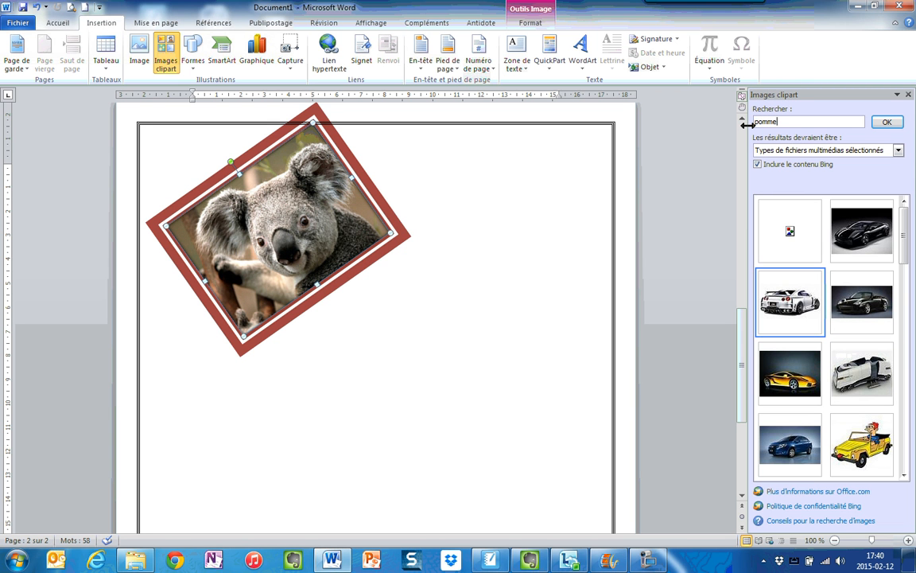
pyautogui.press('Return')
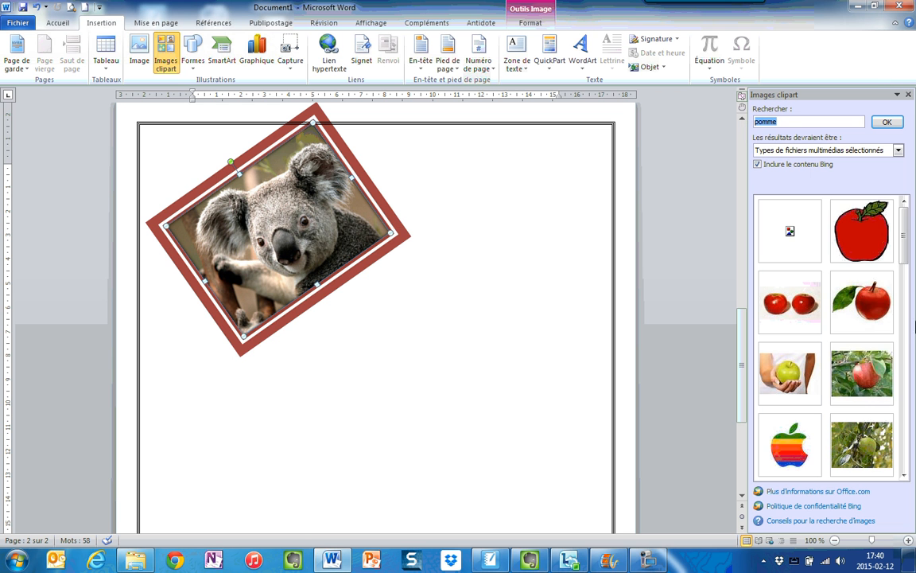
pyautogui.click(869, 242)
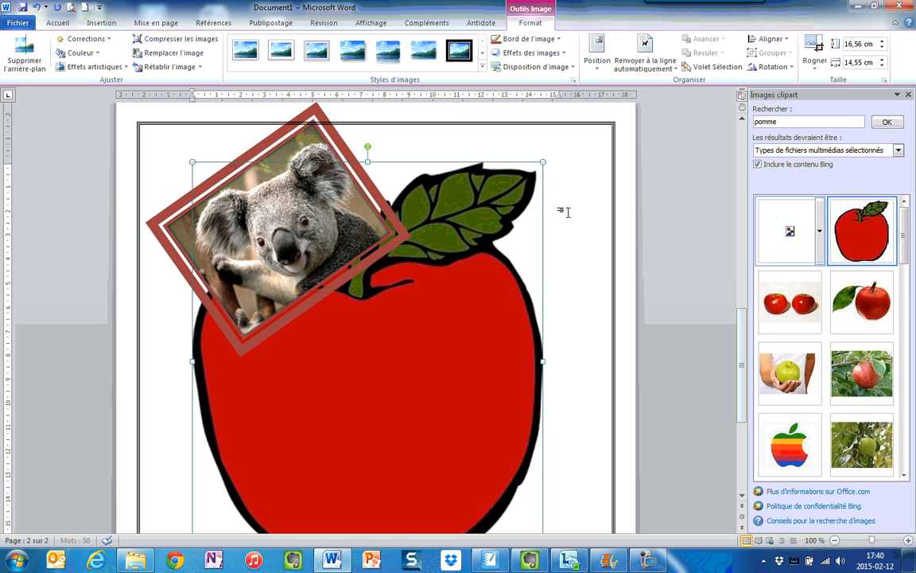
pyautogui.moveTo(544, 163); pyautogui.dragTo(383, 252)
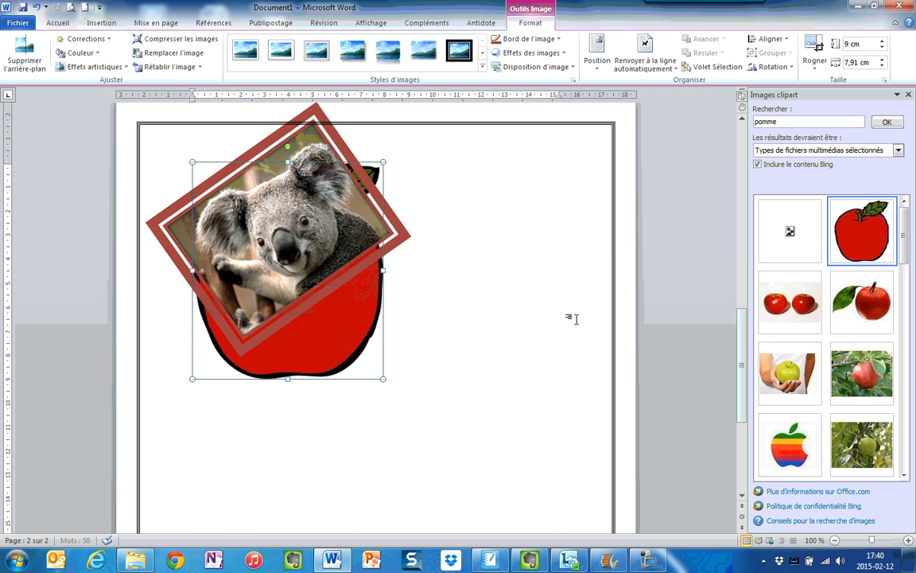
# Add the clip art photo of a red apple with a leaf beside the cartoon apple, sized about 4.52 × 6.7 cm
pyautogui.moveTo(880, 322); pyautogui.dragTo(513, 256)
pyautogui.moveTo(487, 379); pyautogui.dragTo(354, 471)
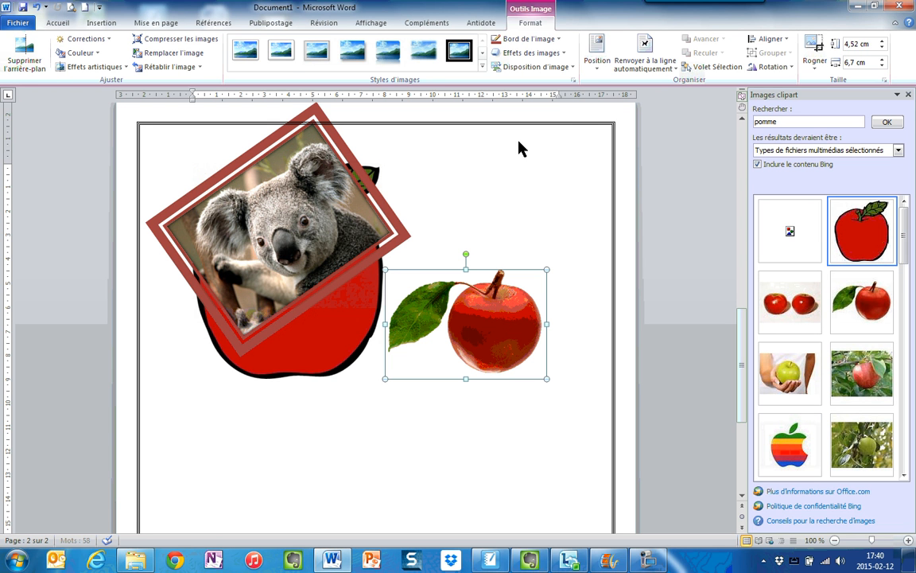
# Look through the available shapes and chart types without inserting any
pyautogui.click(115, 25)
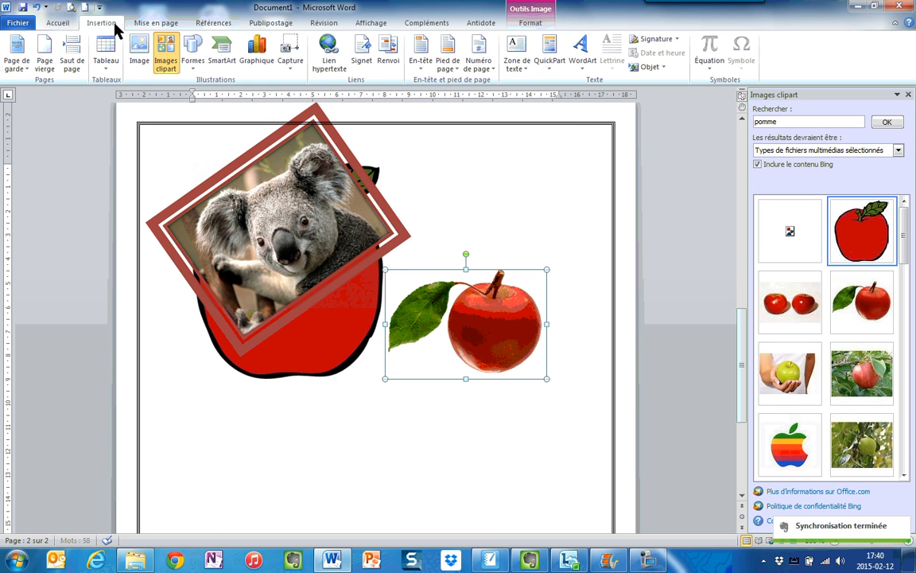
pyautogui.click(193, 56)
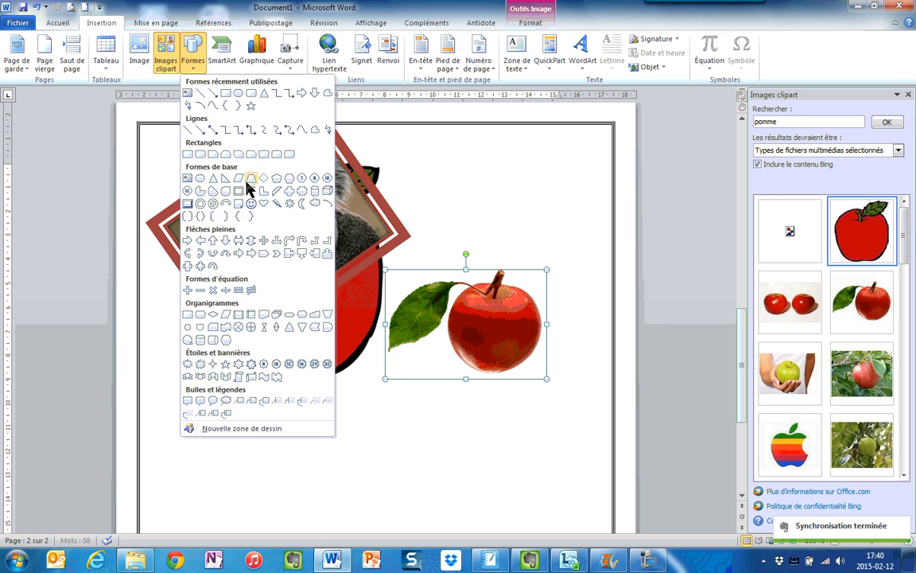
pyautogui.click(256, 52)
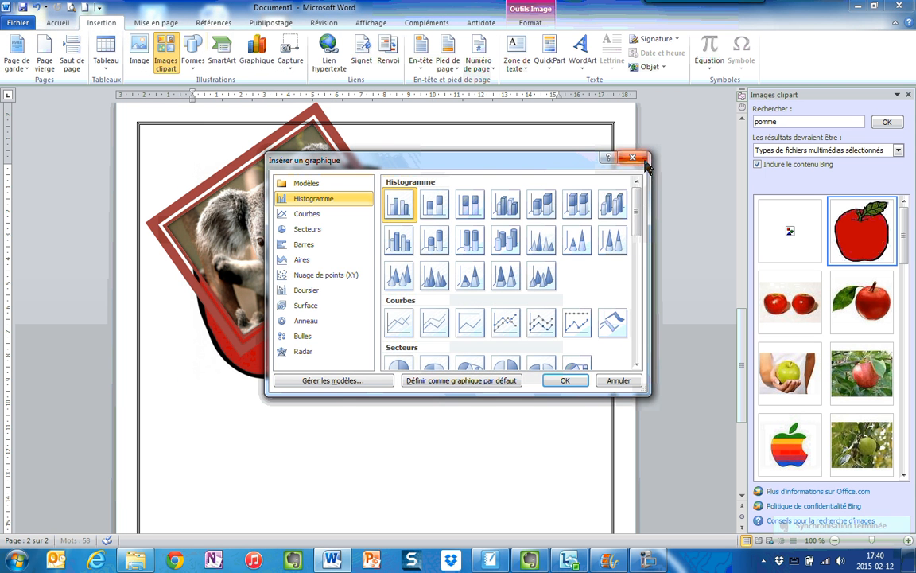
pyautogui.click(630, 159)
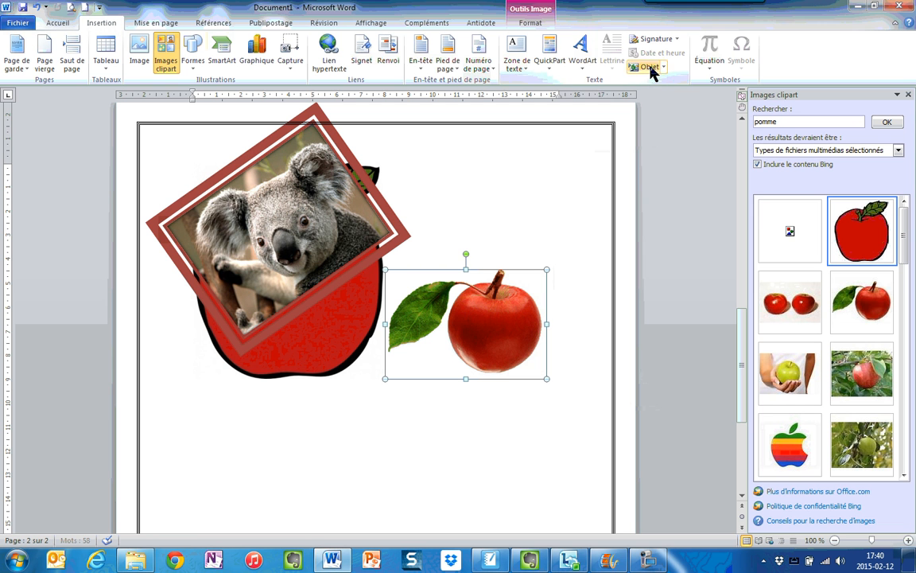
# Insert orange WordArt reading "Texte", tilt it clockwise near the page's upper-right corner, and resize it to about 1.95 × 4.97 cm
pyautogui.click(583, 64)
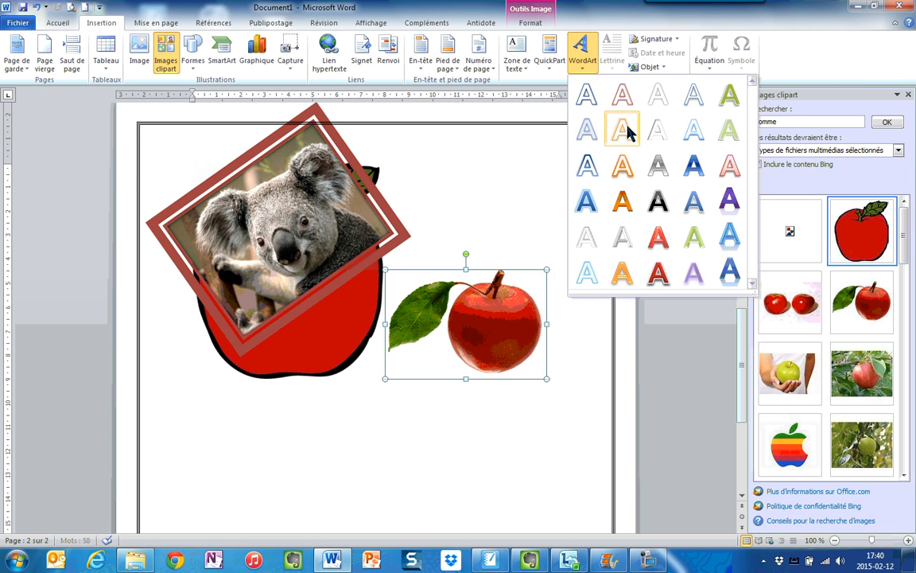
pyautogui.click(620, 168)
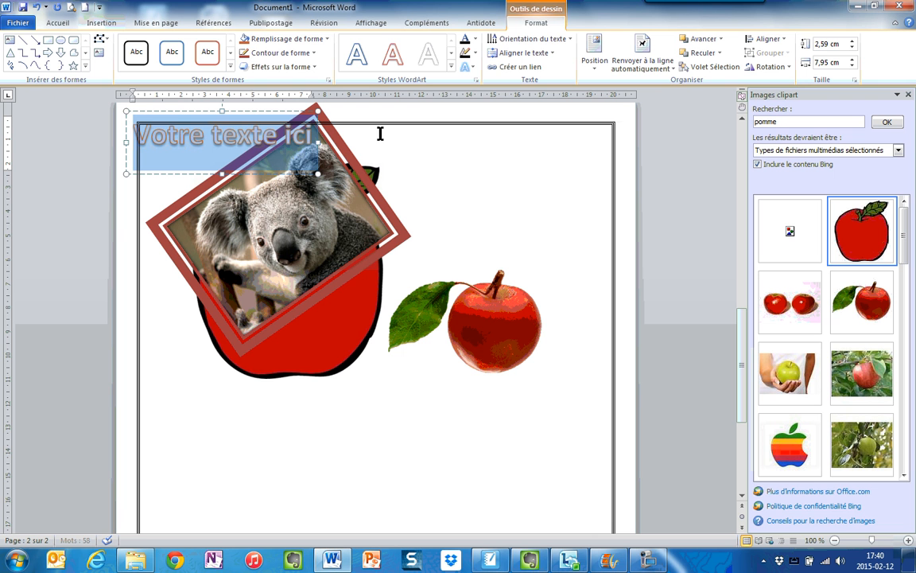
pyautogui.write('Texte')
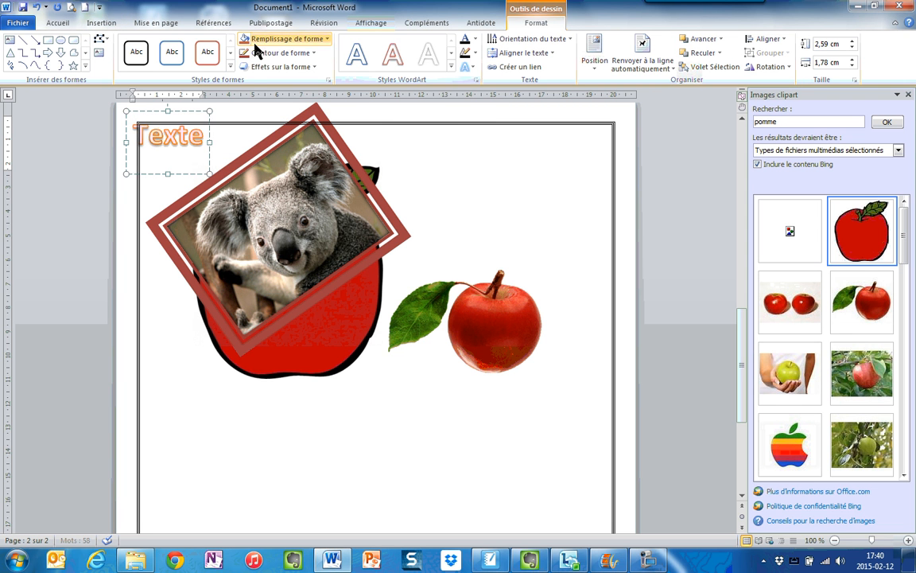
pyautogui.moveTo(194, 115); pyautogui.dragTo(550, 134)
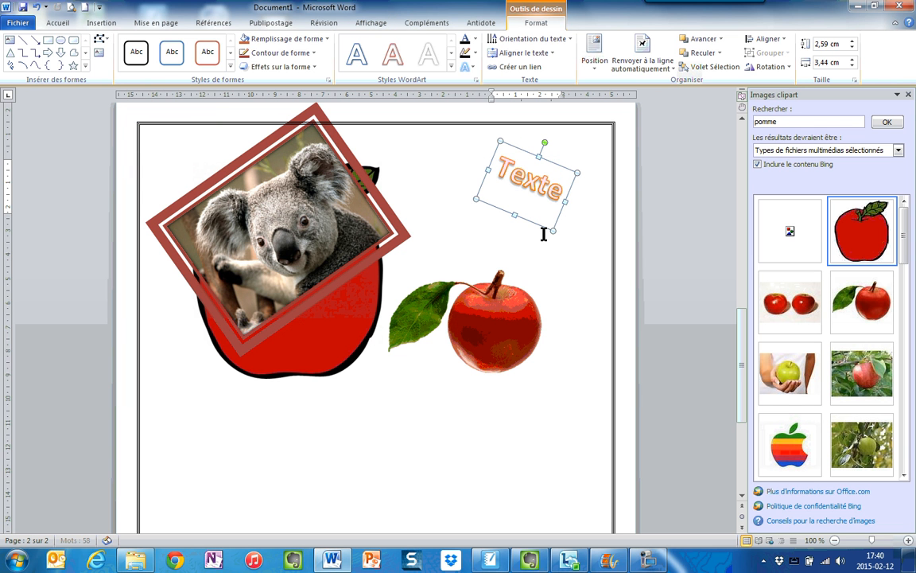
pyautogui.moveTo(553, 230); pyautogui.dragTo(591, 227)
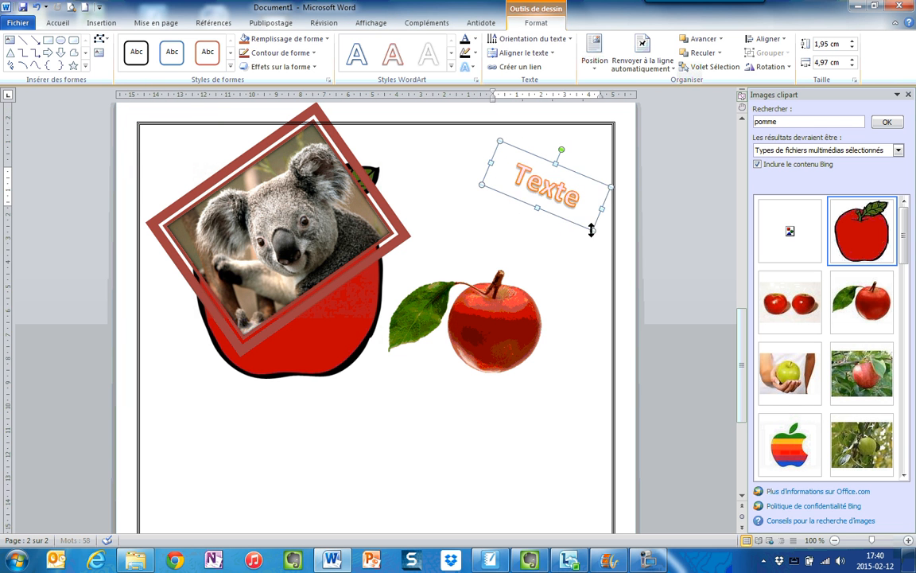
pyautogui.click(587, 251)
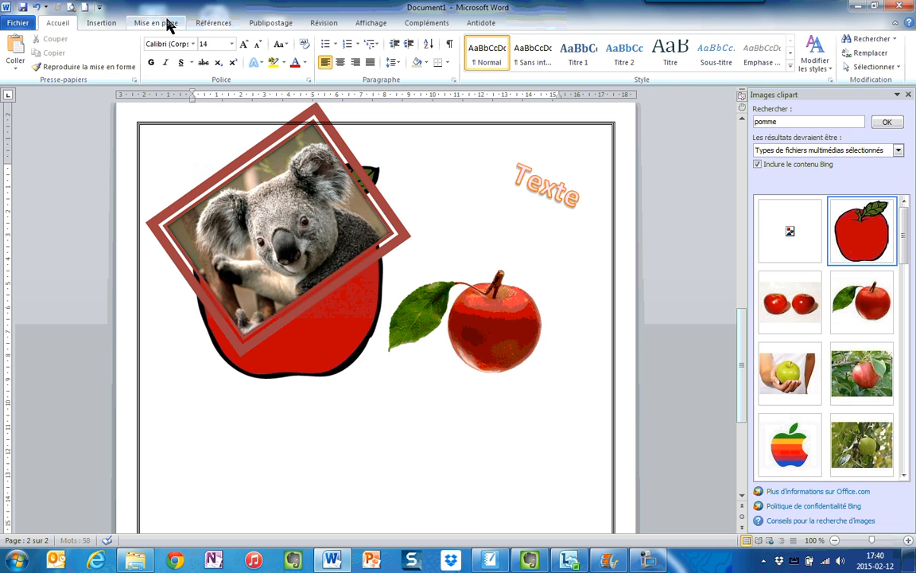
# Browse the symbols and special characters, and insert two ohm symbols (Ω) below the pictures
pyautogui.click(105, 23)
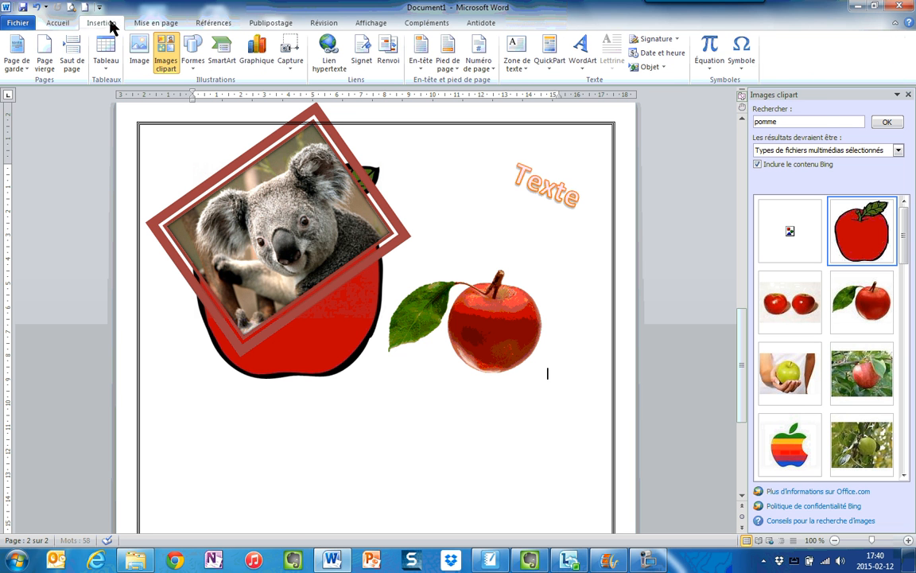
pyautogui.click(741, 60)
pyautogui.click(760, 162)
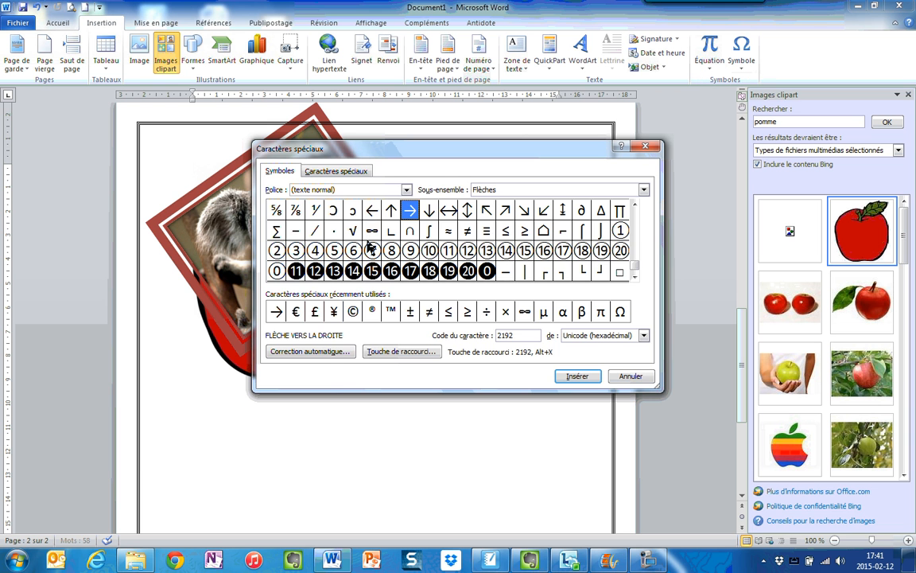
pyautogui.click(352, 171)
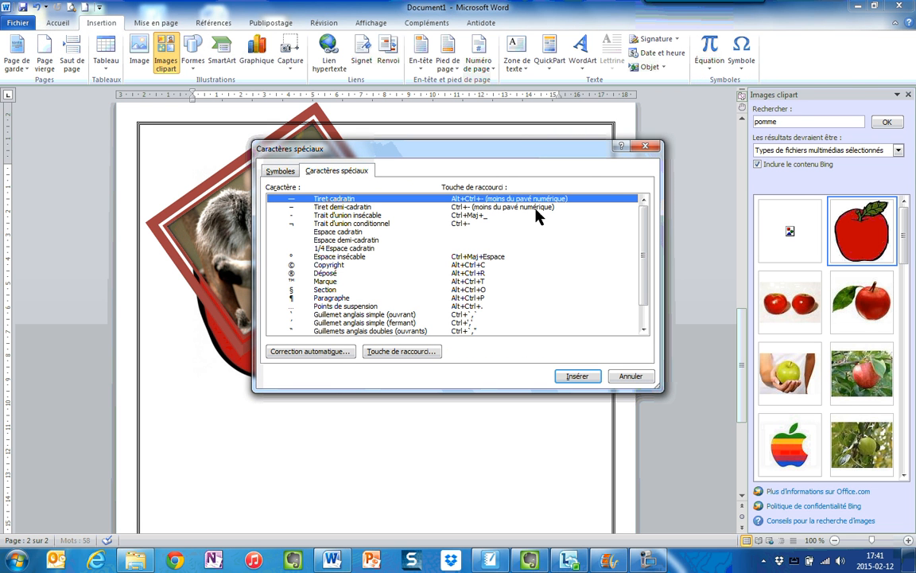
pyautogui.click(281, 172)
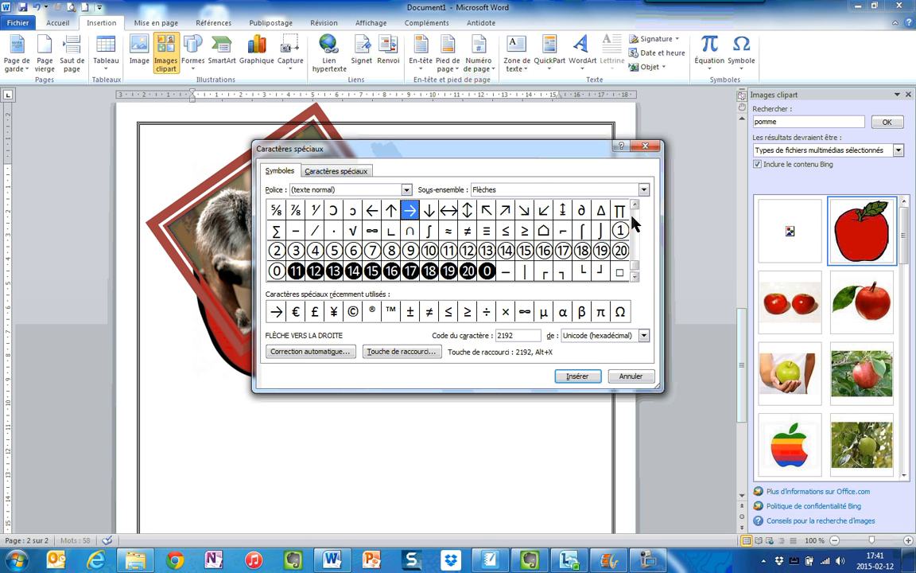
pyautogui.scroll(3, 634, 225)
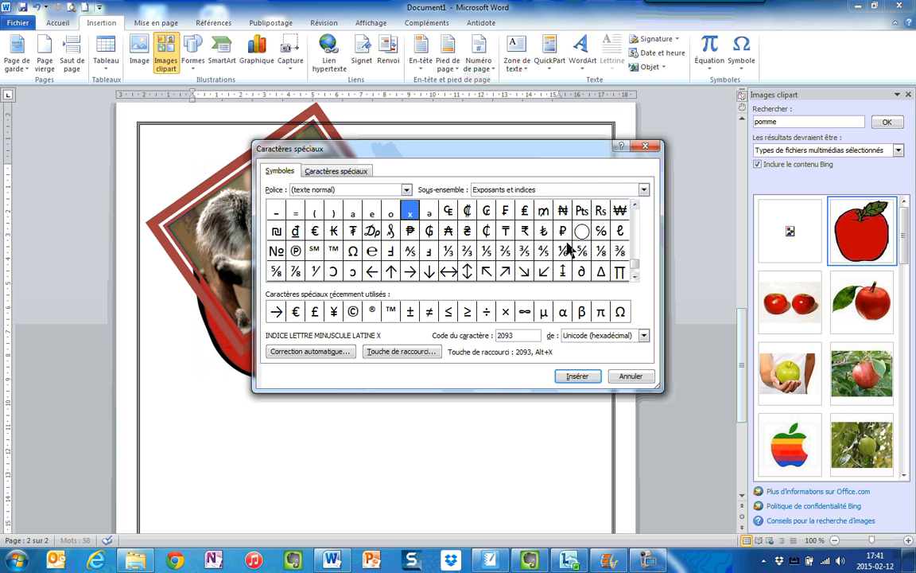
pyautogui.scroll(6, 636, 209)
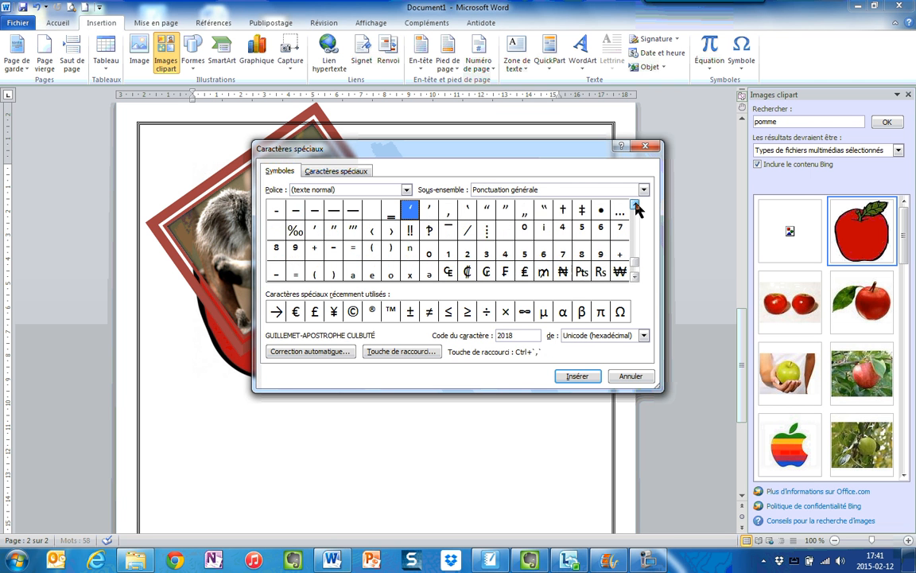
pyautogui.scroll(13, 637, 209)
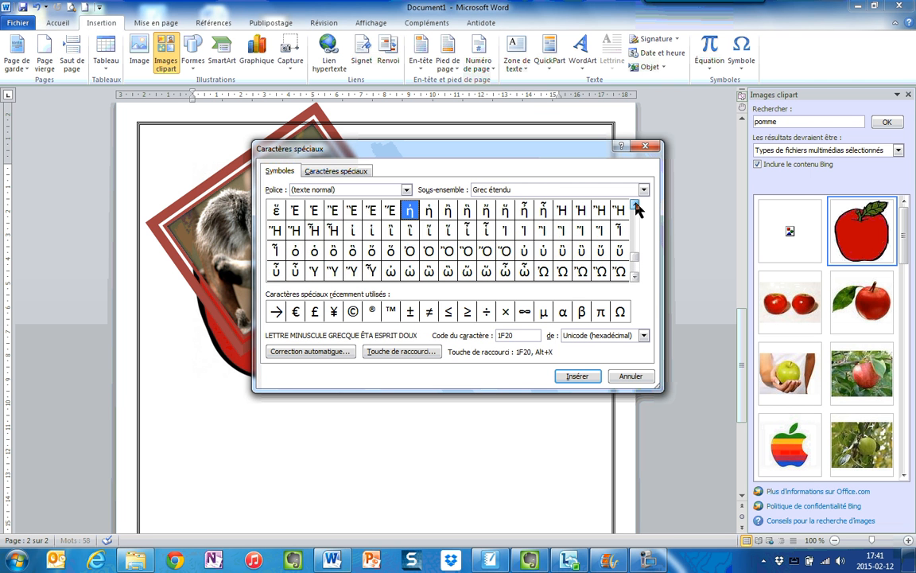
pyautogui.scroll(3, 637, 209)
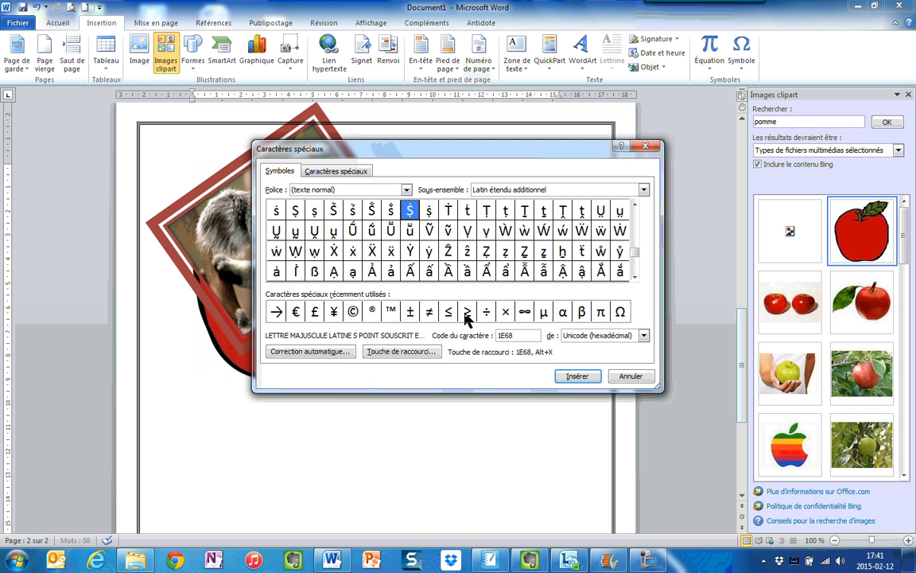
pyautogui.doubleClick(620, 312)
pyautogui.click(580, 377)
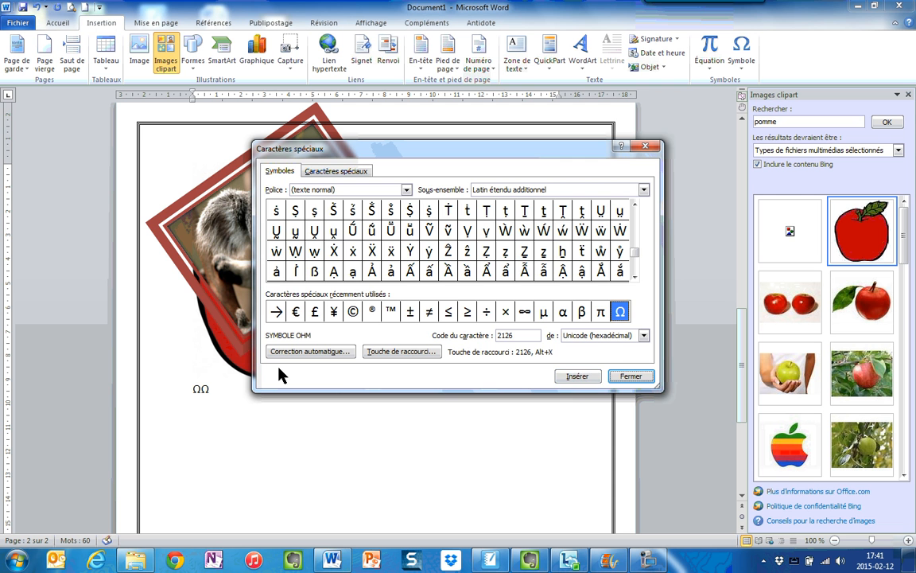
pyautogui.click(631, 377)
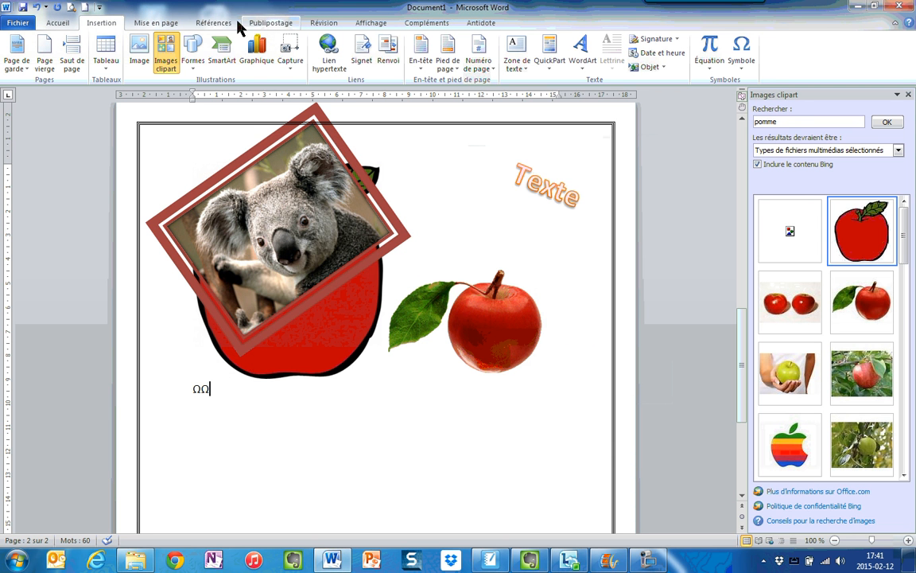
# Set the top margin to 1 cm for the whole document using custom margins
pyautogui.click(182, 24)
pyautogui.scroll(15, 465, 119)
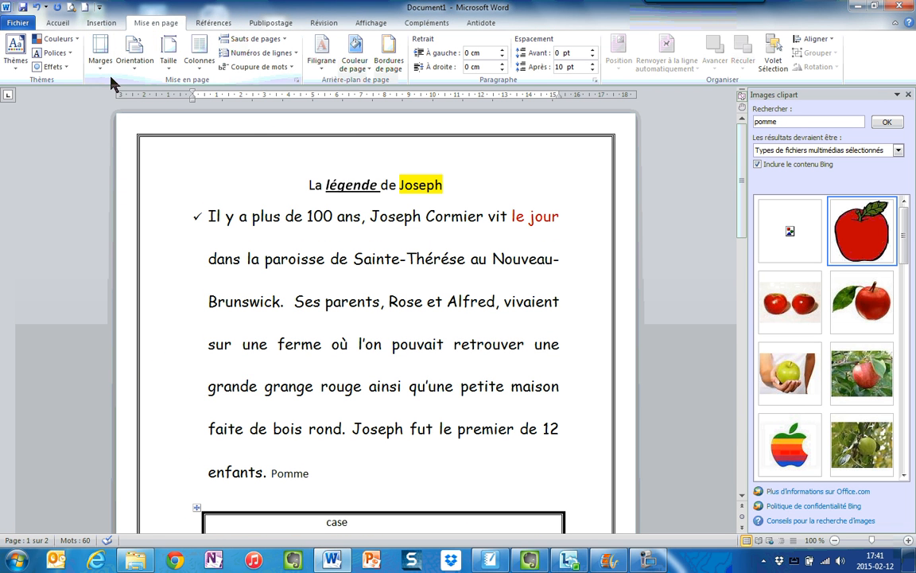
pyautogui.click(101, 64)
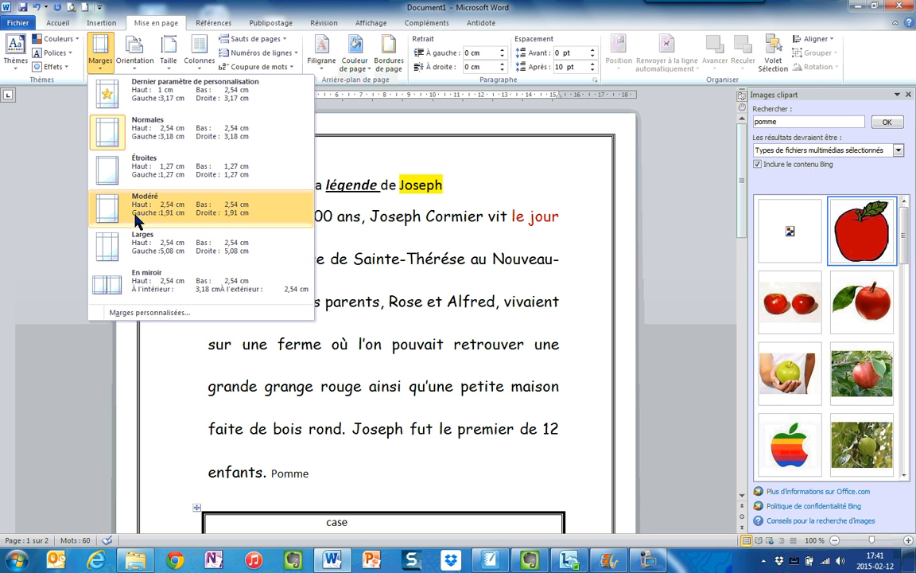
pyautogui.click(144, 313)
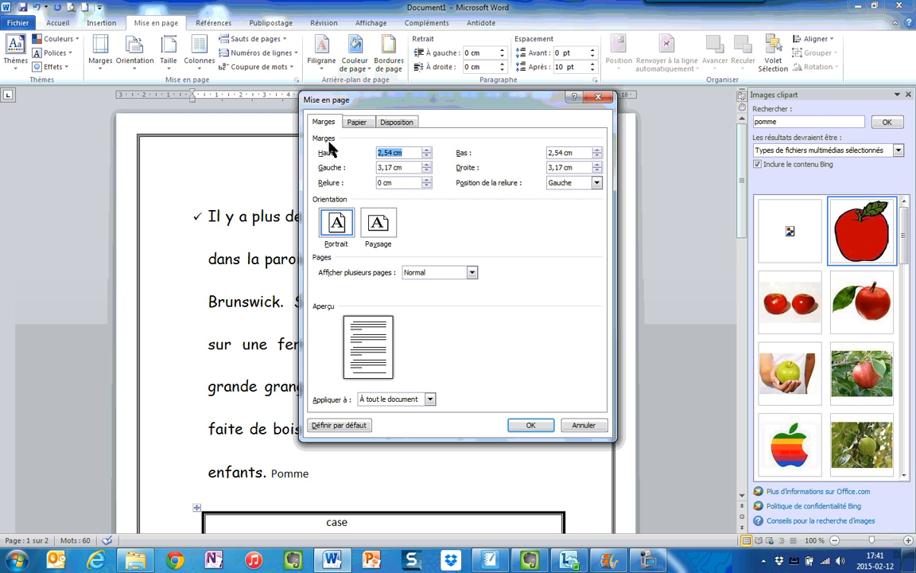
pyautogui.press('BackSpace')
pyautogui.write('1')
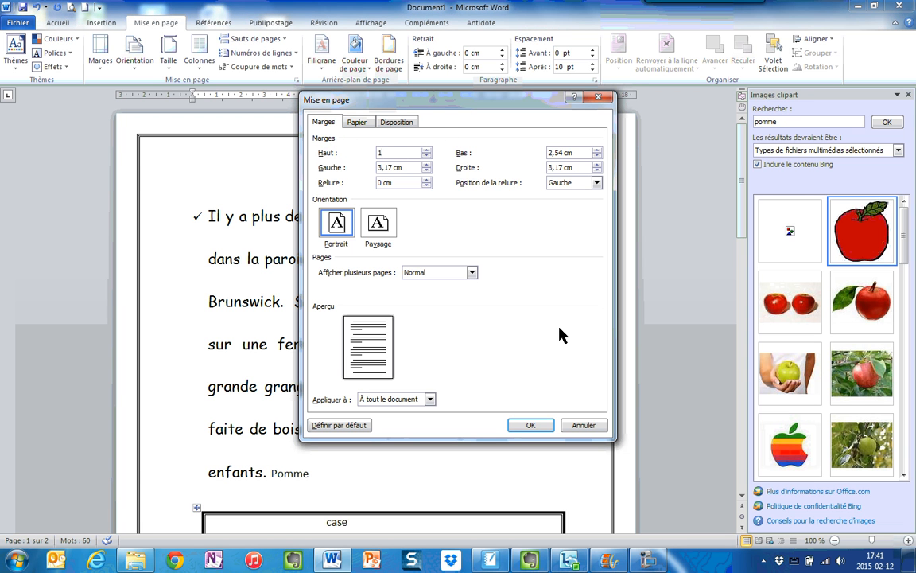
pyautogui.click(531, 426)
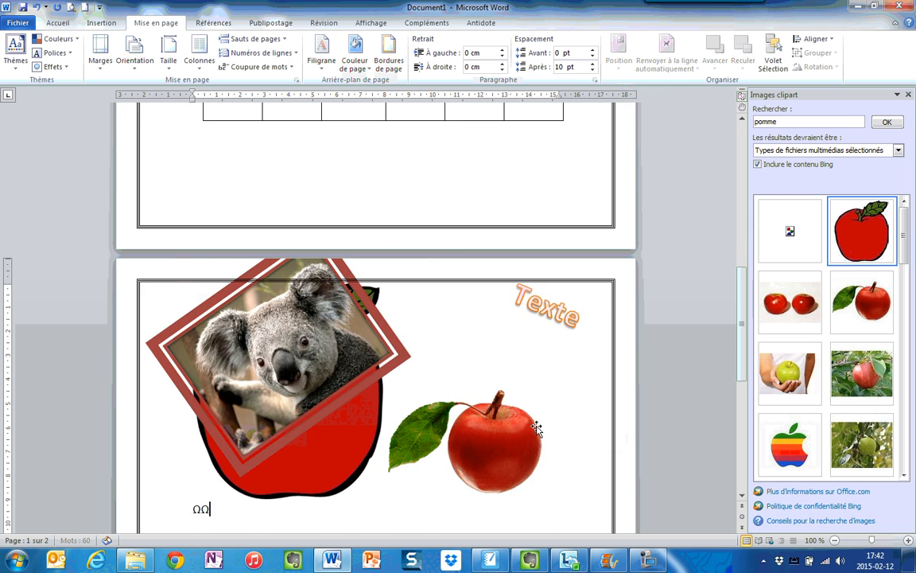
pyautogui.scroll(7, 466, 241)
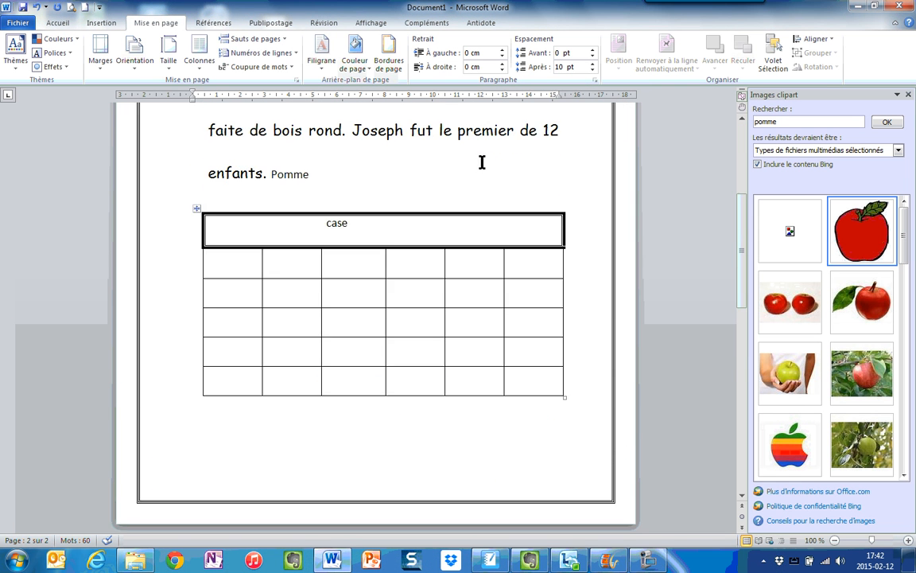
pyautogui.scroll(3, 481, 162)
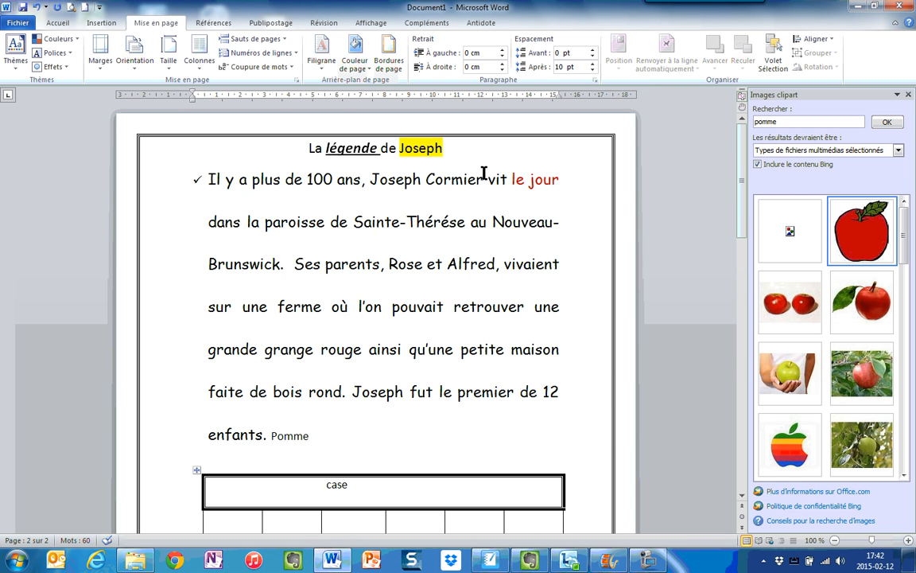
# Switch the document to landscape orientation, close the clip art pane, and reduce the zoom to 75 %
pyautogui.click(134, 61)
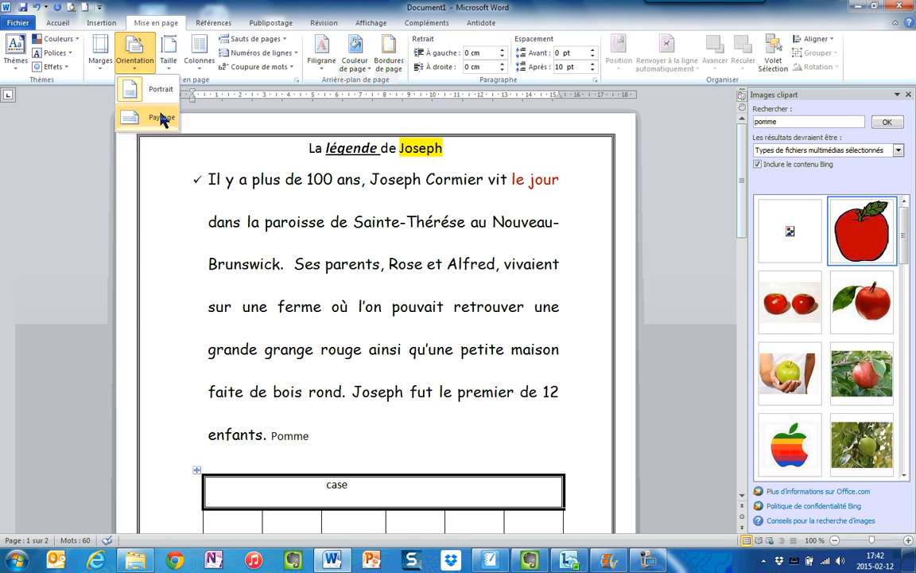
pyautogui.click(150, 117)
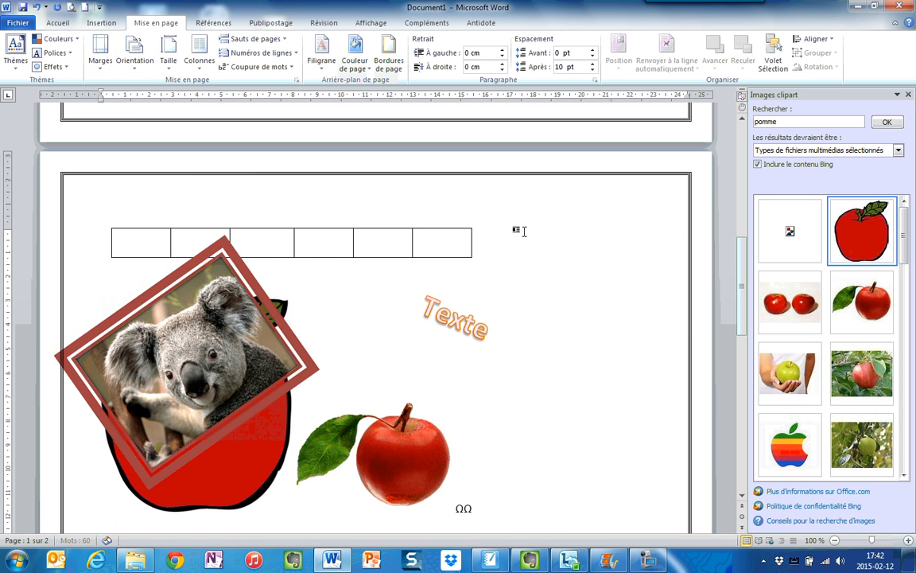
pyautogui.click(863, 541)
pyautogui.click(909, 95)
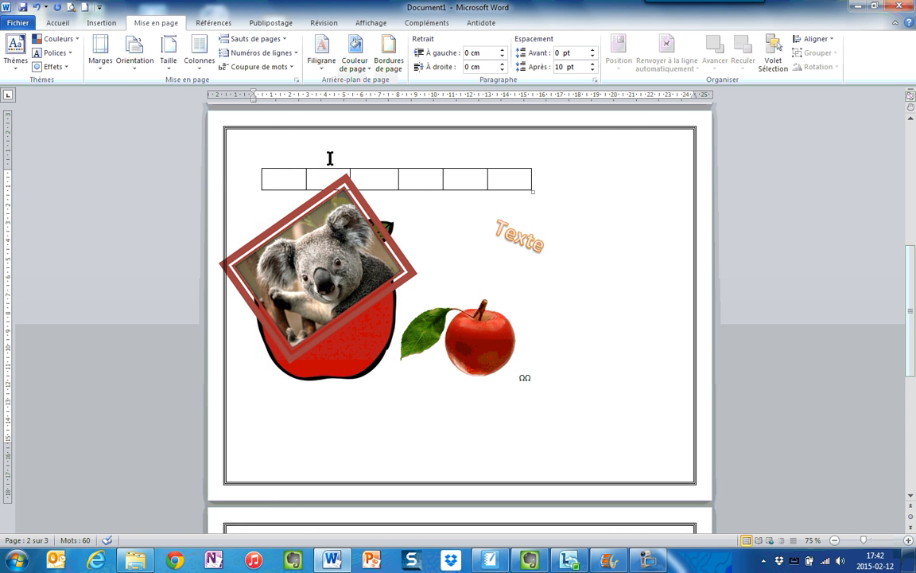
# Look through the paper sizes, try a three-column layout on the document, and undo the columns
pyautogui.click(171, 68)
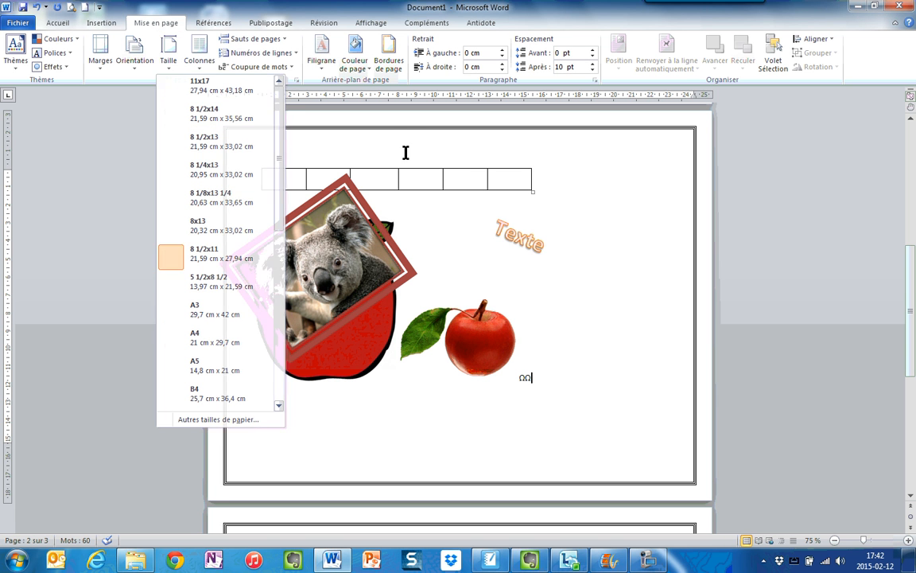
pyautogui.scroll(-3, 414, 144)
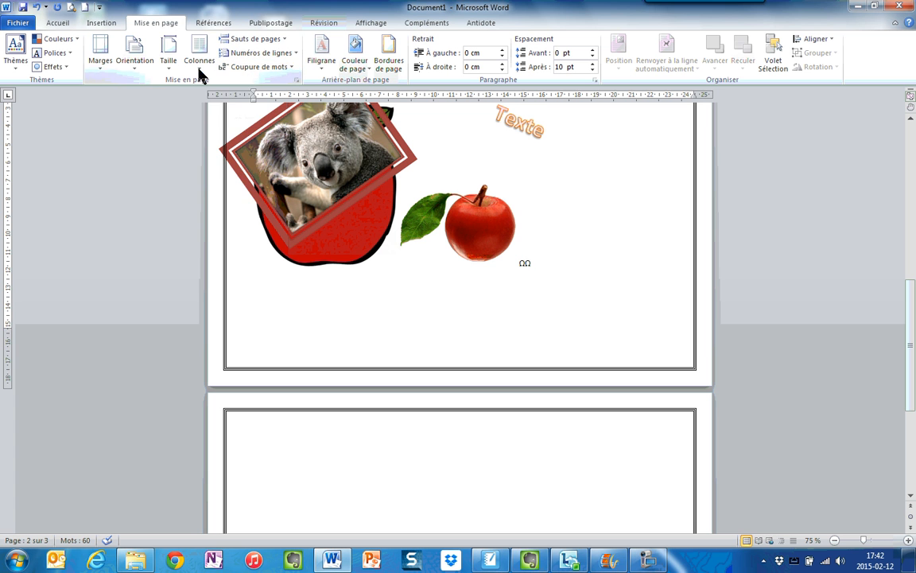
pyautogui.click(198, 55)
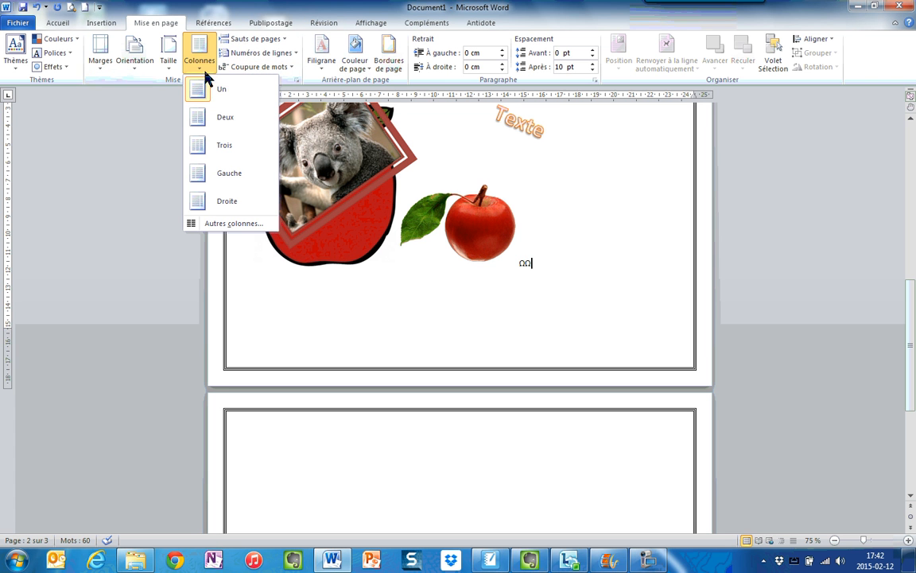
pyautogui.click(204, 151)
pyautogui.scroll(9, 340, 138)
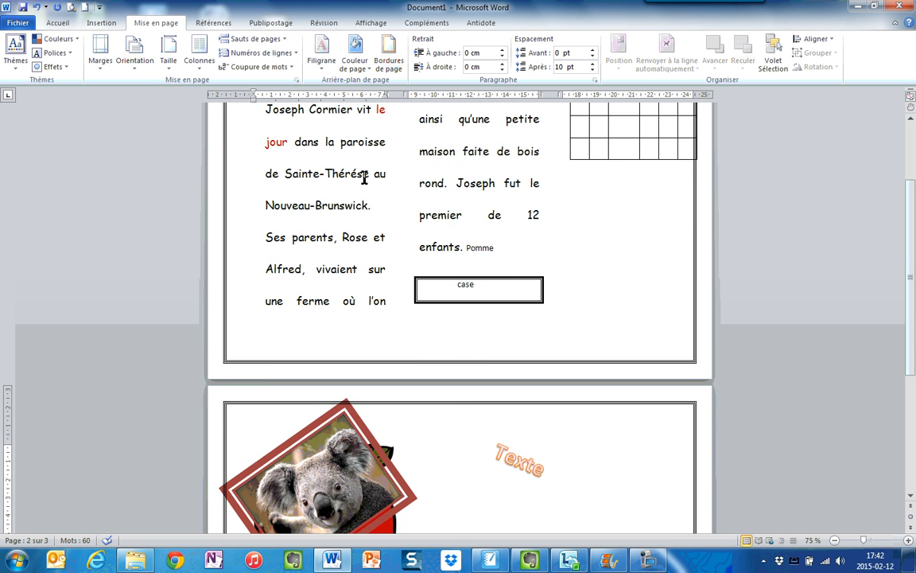
pyautogui.scroll(3, 414, 174)
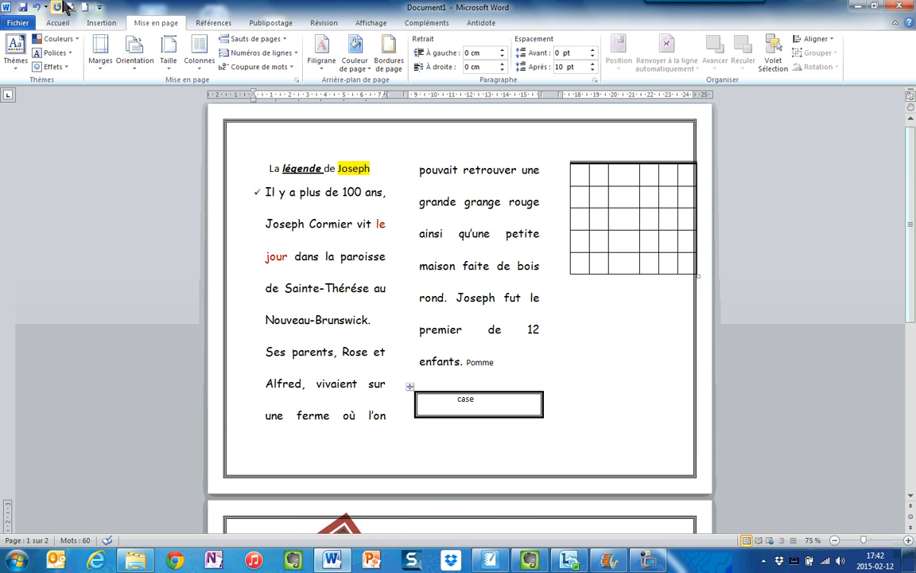
pyautogui.hotkey('ctrl', 'z')
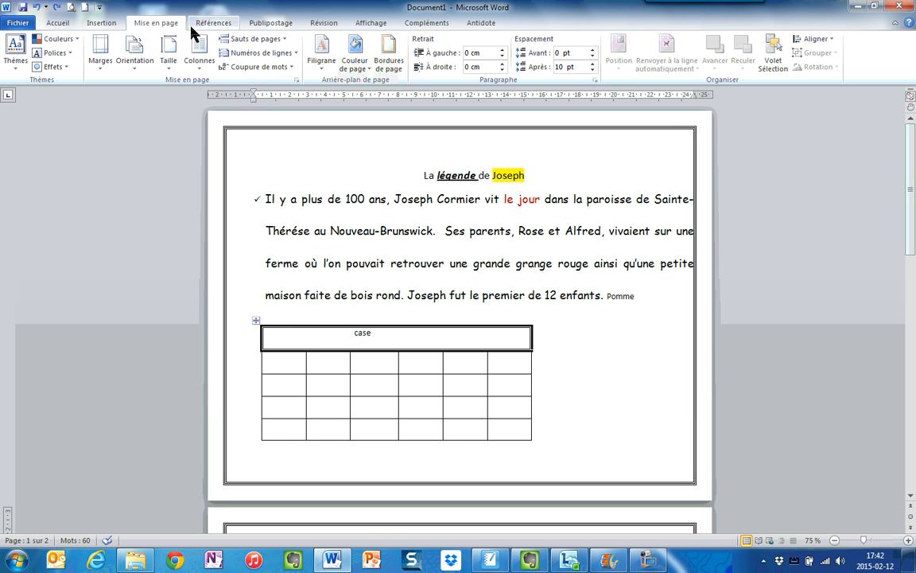
# Look through the predefined table of contents styles without inserting one
pyautogui.click(215, 26)
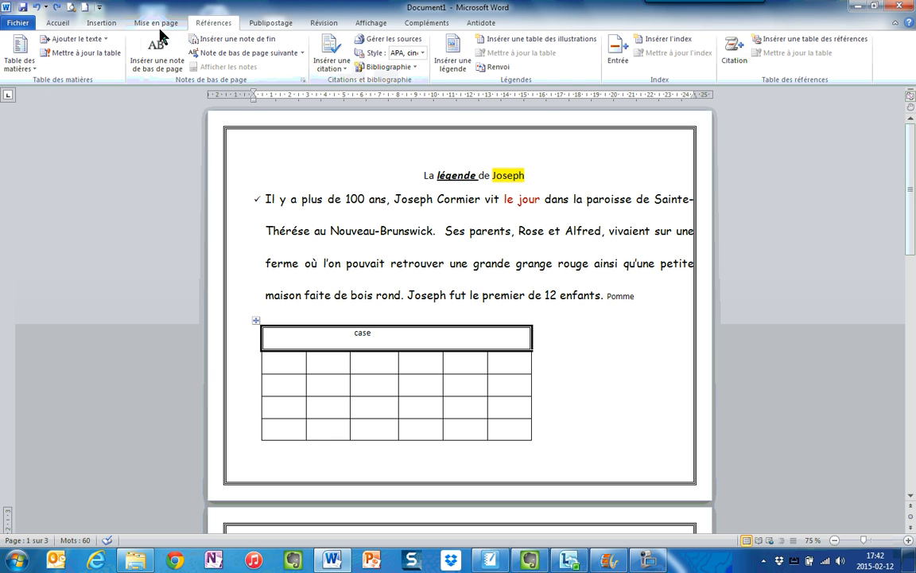
pyautogui.click(30, 58)
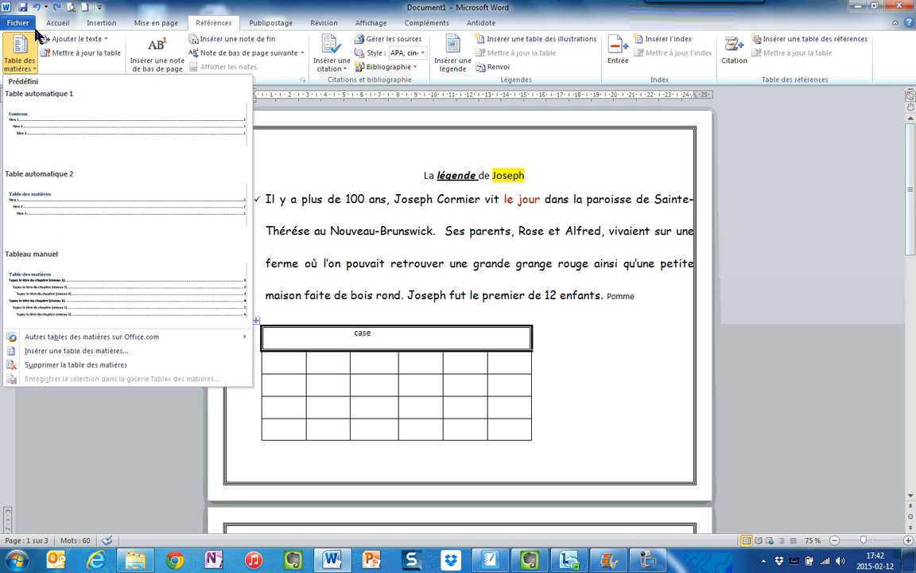
pyautogui.click(27, 46)
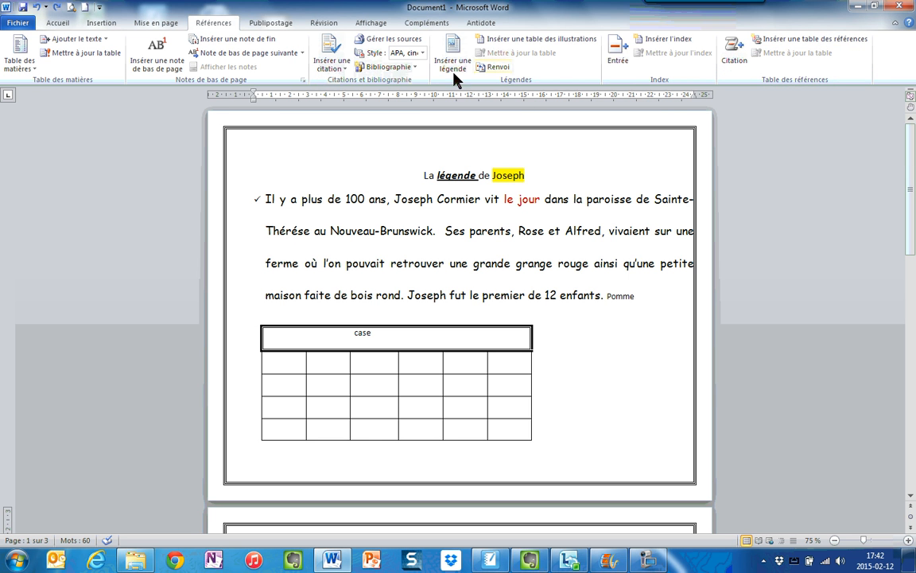
# Introduce a deliberate grammar error in the opening sentence by changing "Il y a" to "Il y as"
pyautogui.click(323, 26)
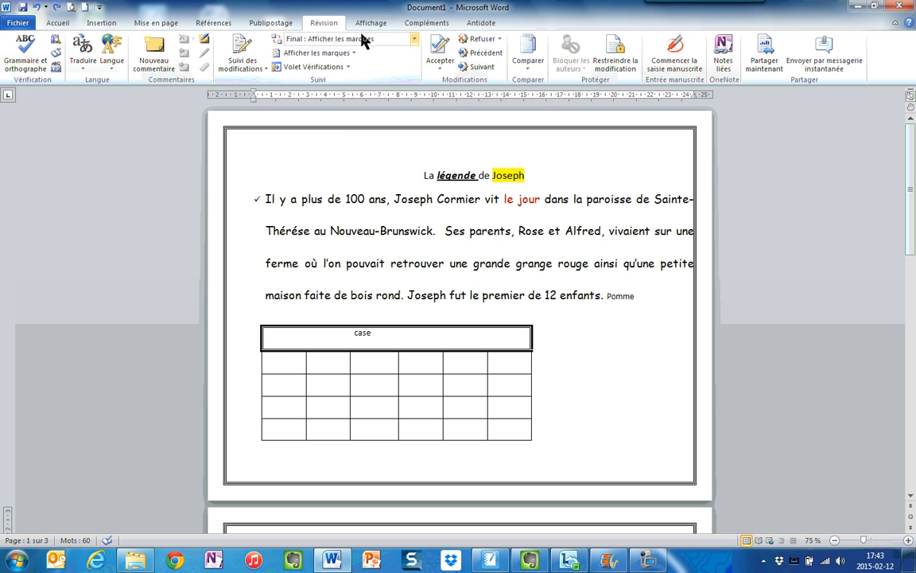
pyautogui.click(294, 201)
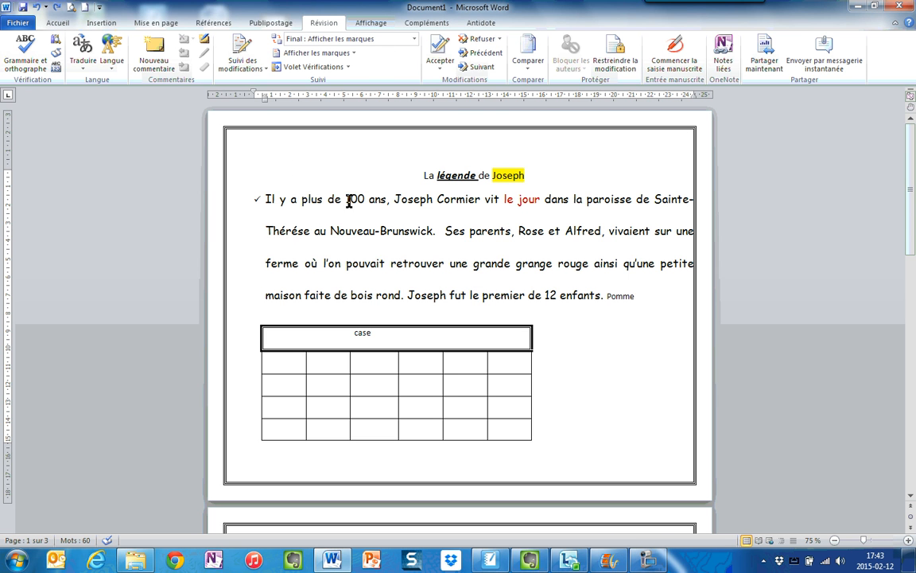
pyautogui.write('s')
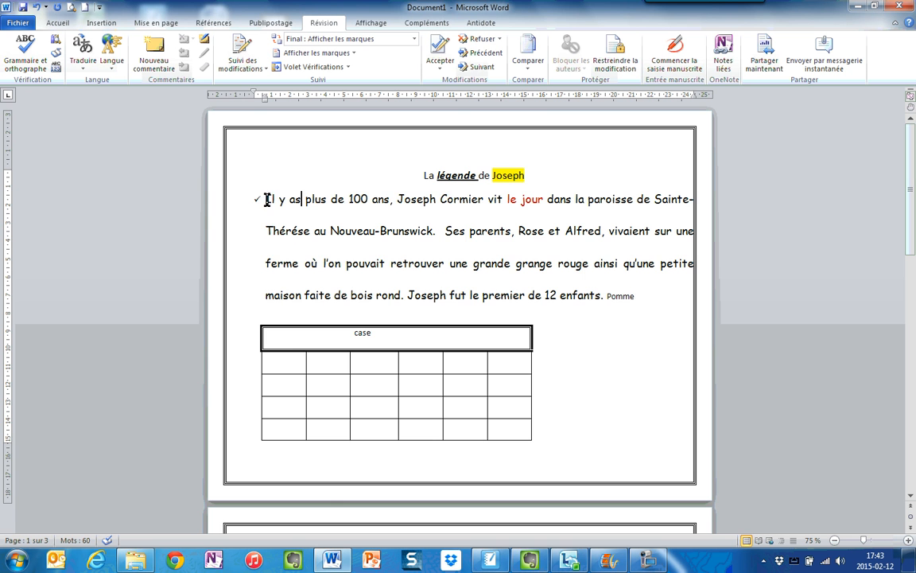
# Check the story paragraph's spelling and grammar, replace "as" with the suggestion "a", and continue the check through the rest of the document
pyautogui.moveTo(268, 199); pyautogui.dragTo(643, 298)
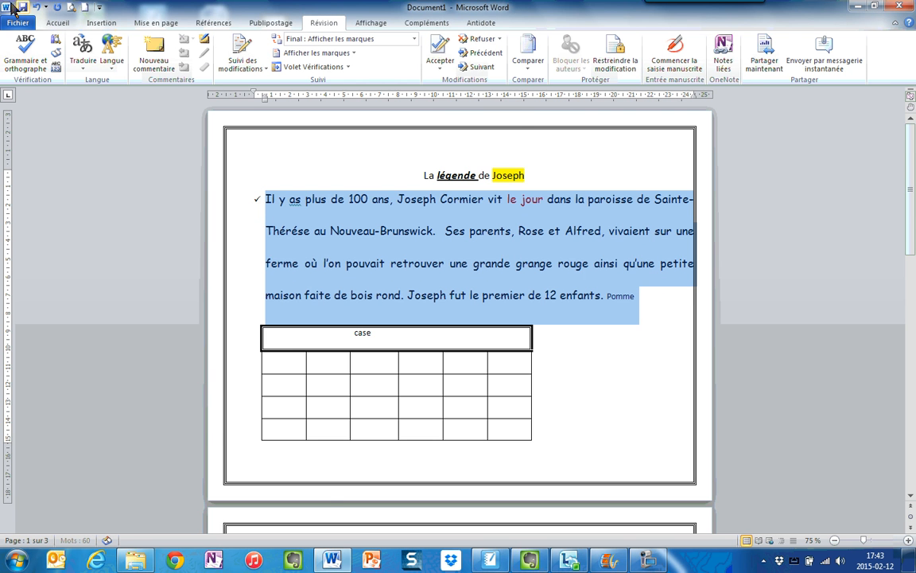
pyautogui.click(26, 57)
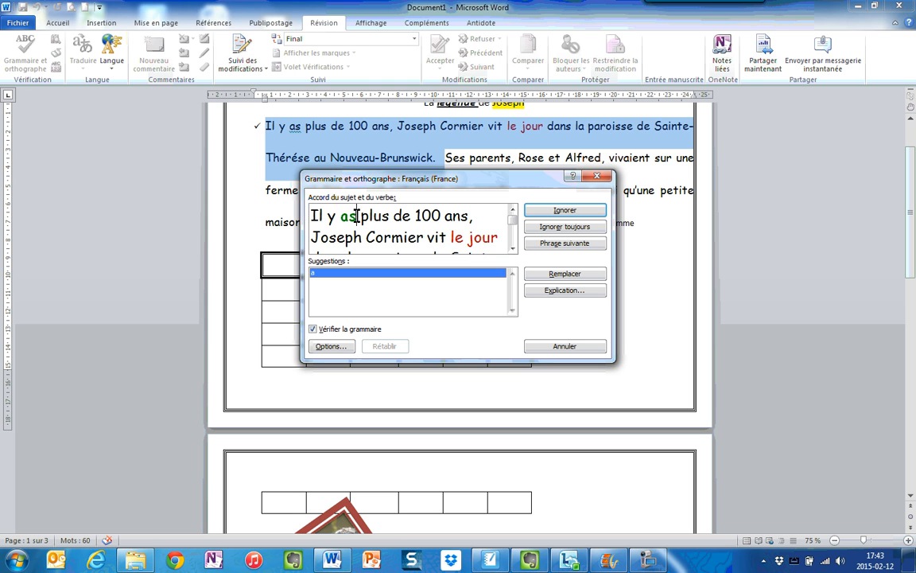
pyautogui.moveTo(353, 216); pyautogui.dragTo(343, 215)
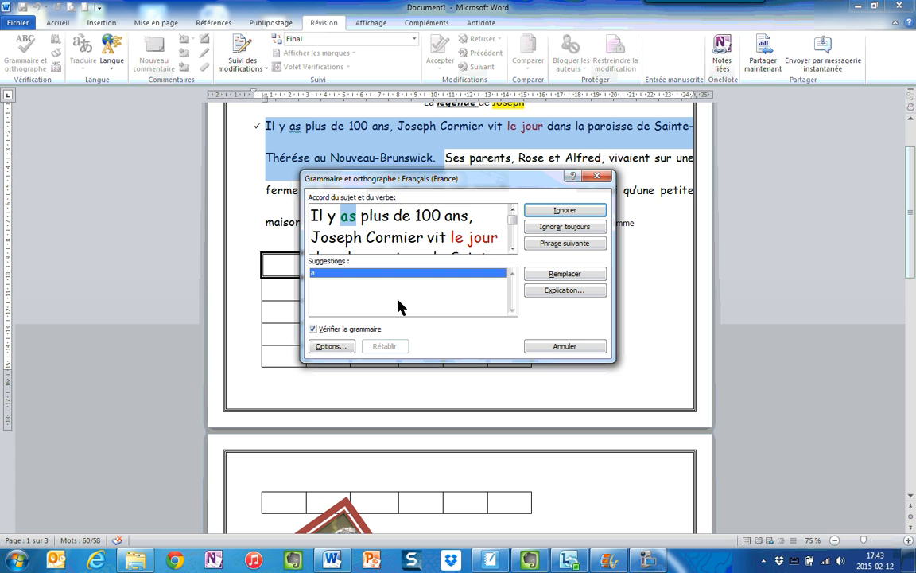
pyautogui.doubleClick(324, 275)
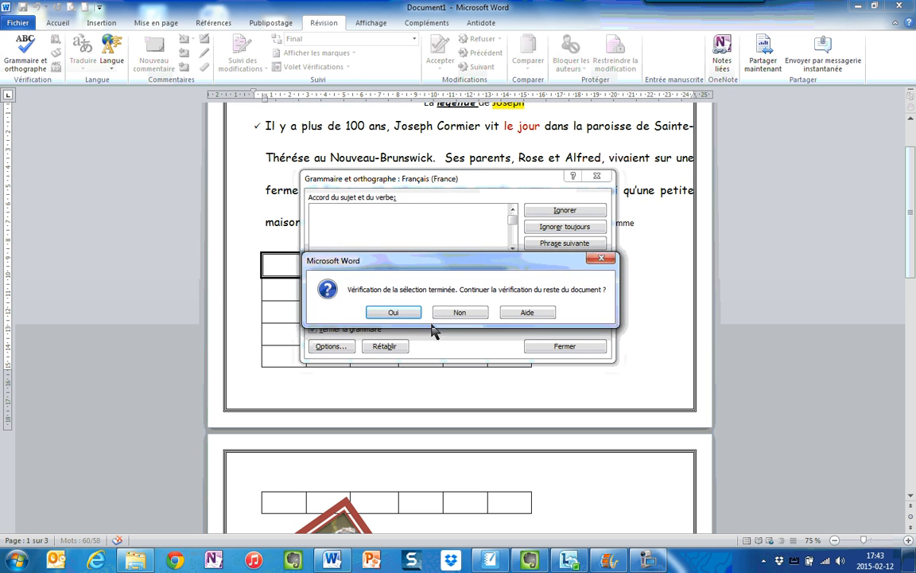
pyautogui.click(414, 312)
pyautogui.click(415, 312)
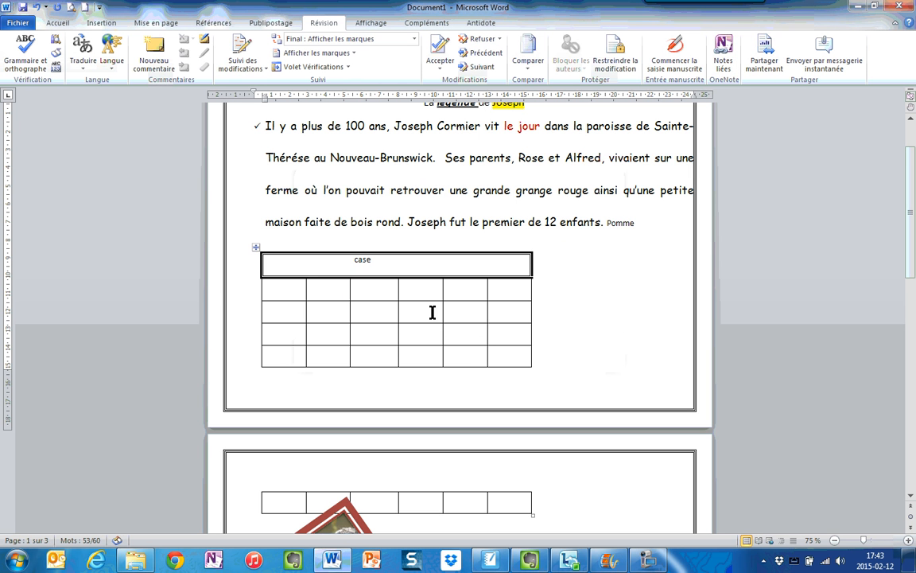
pyautogui.click(406, 159)
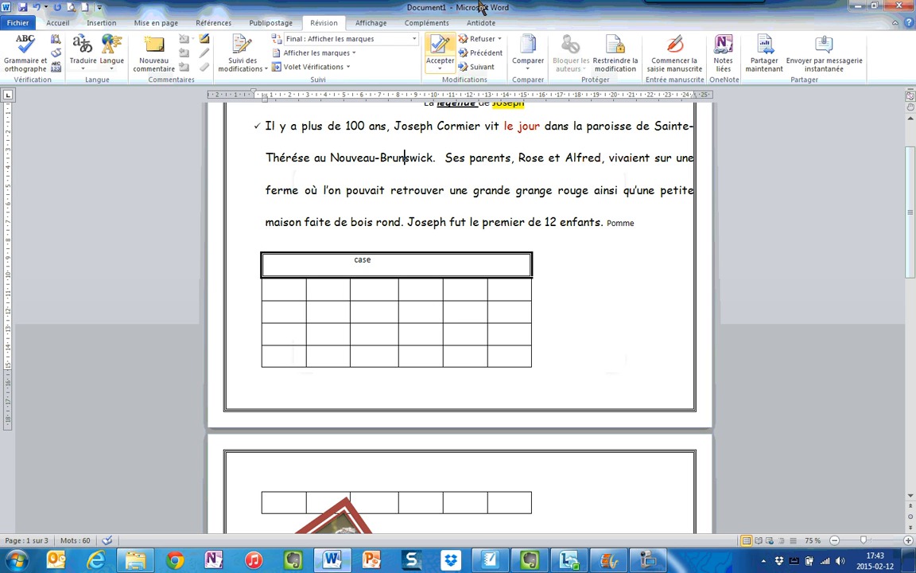
# Fit one whole page in the view, and switch the document to the two-page display
pyautogui.click(371, 23)
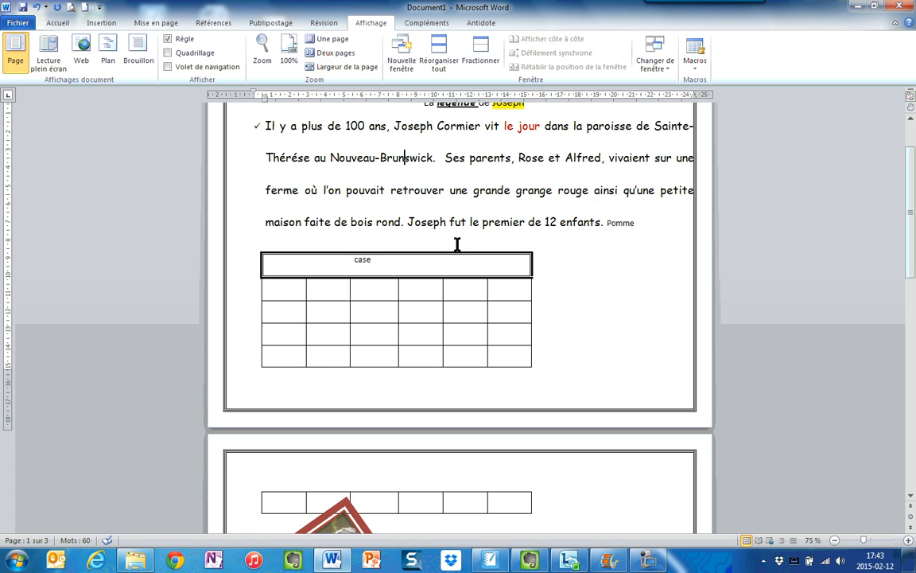
pyautogui.scroll(1, 457, 244)
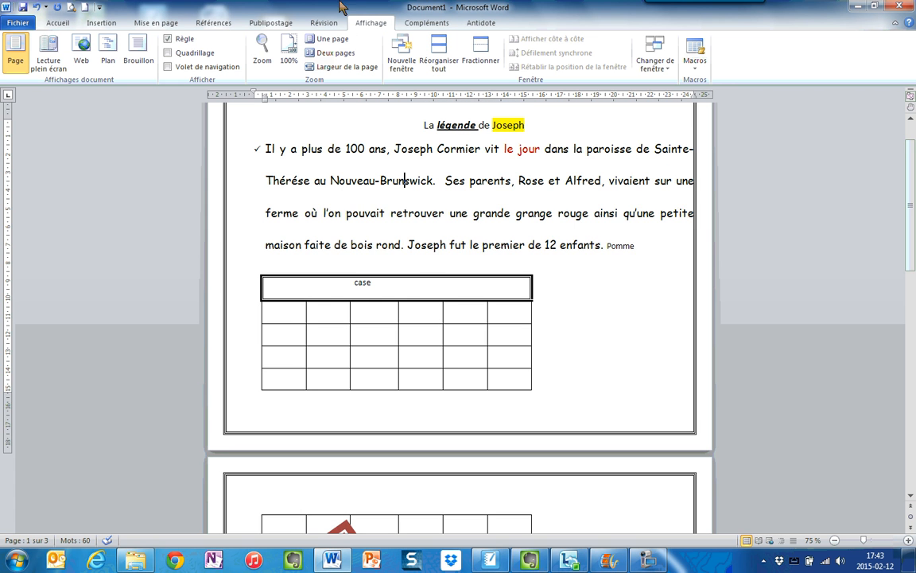
pyautogui.click(337, 38)
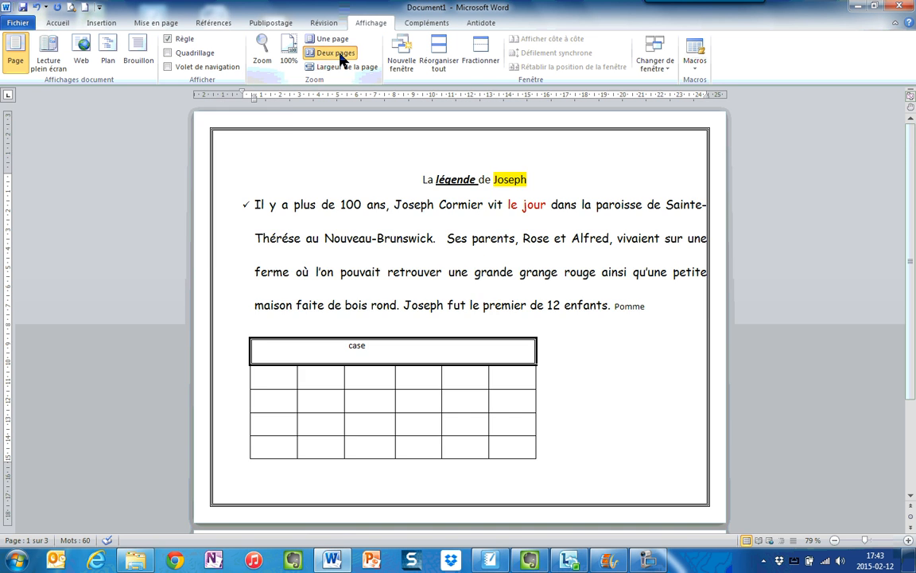
pyautogui.click(339, 54)
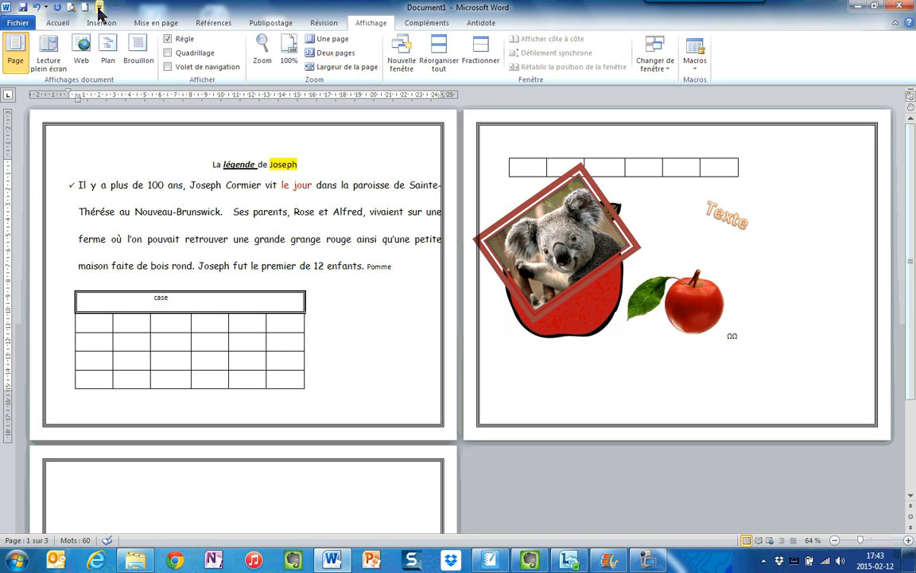
# Save the document on the Bureau as a Word document named Exemple, check for the file on the Windows desktop, and return to Word
pyautogui.click(18, 24)
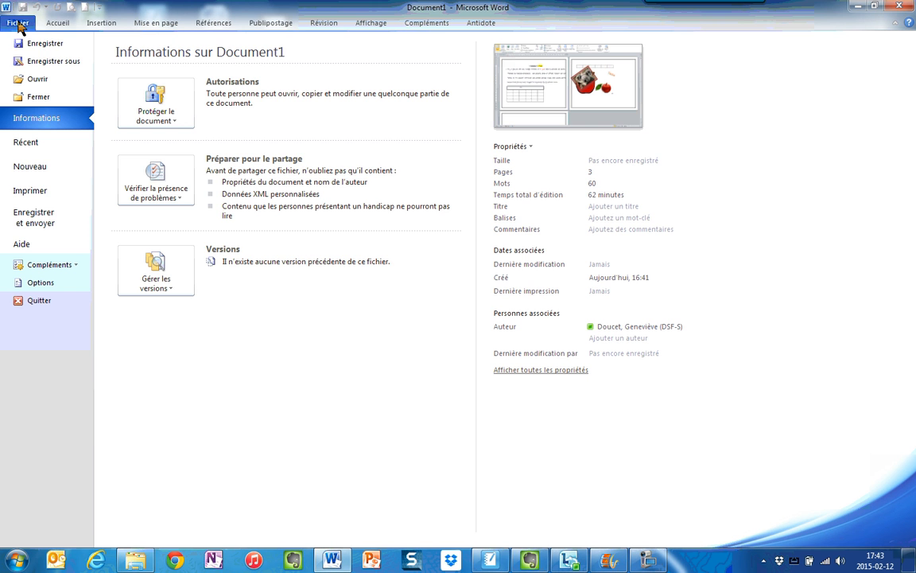
pyautogui.click(64, 61)
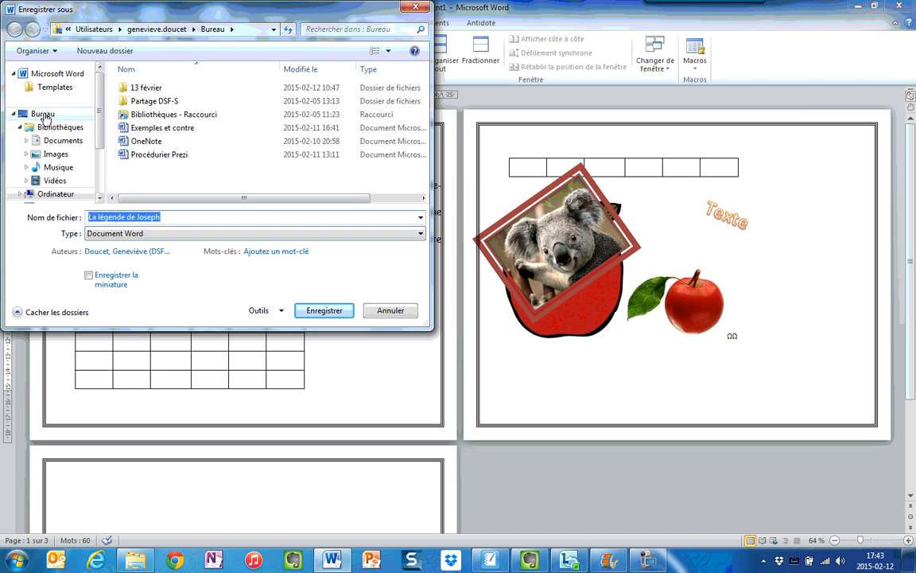
pyautogui.click(57, 112)
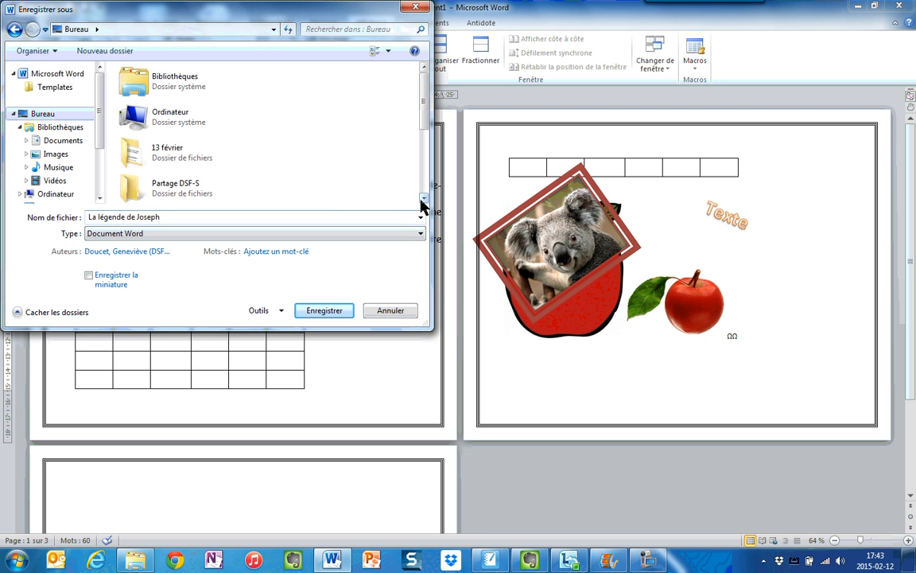
pyautogui.moveTo(162, 216); pyautogui.dragTo(5, 205)
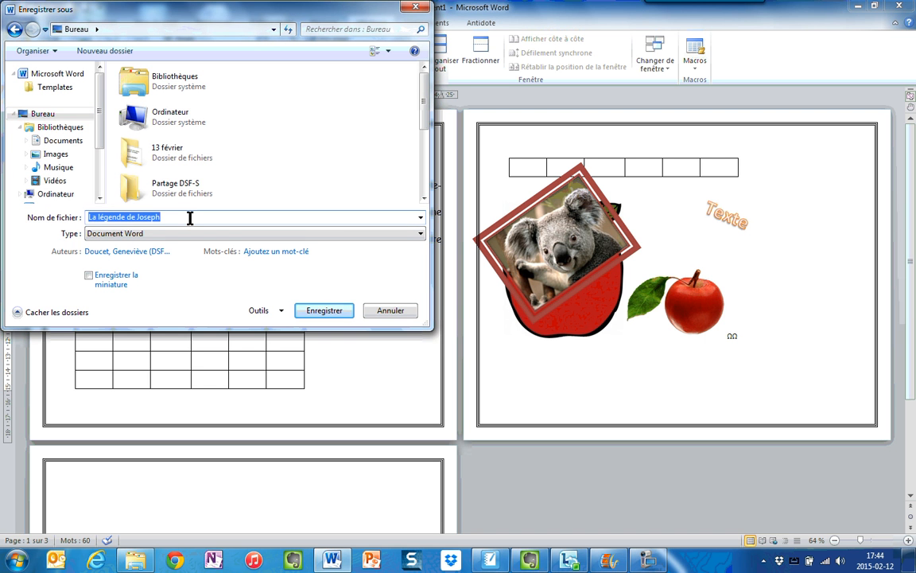
pyautogui.press('BackSpace')
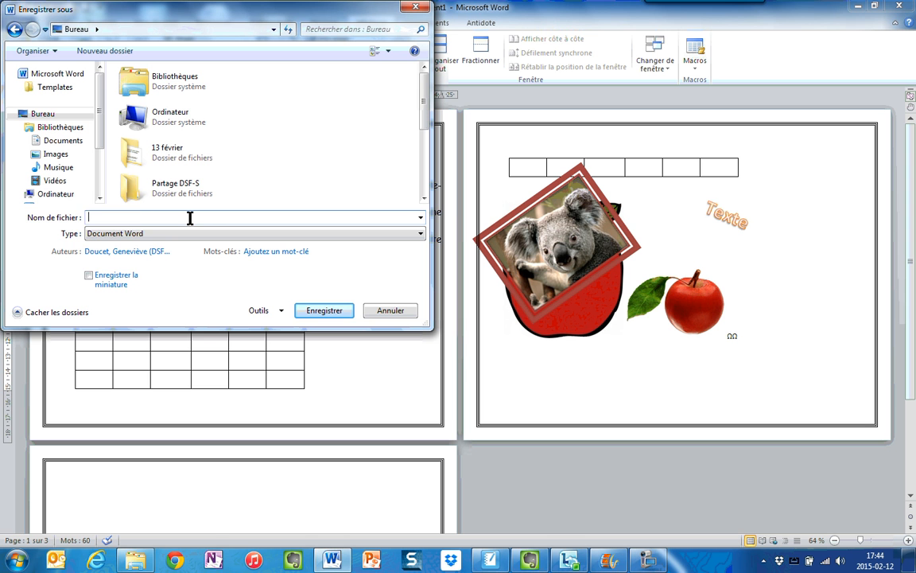
pyautogui.write('E')
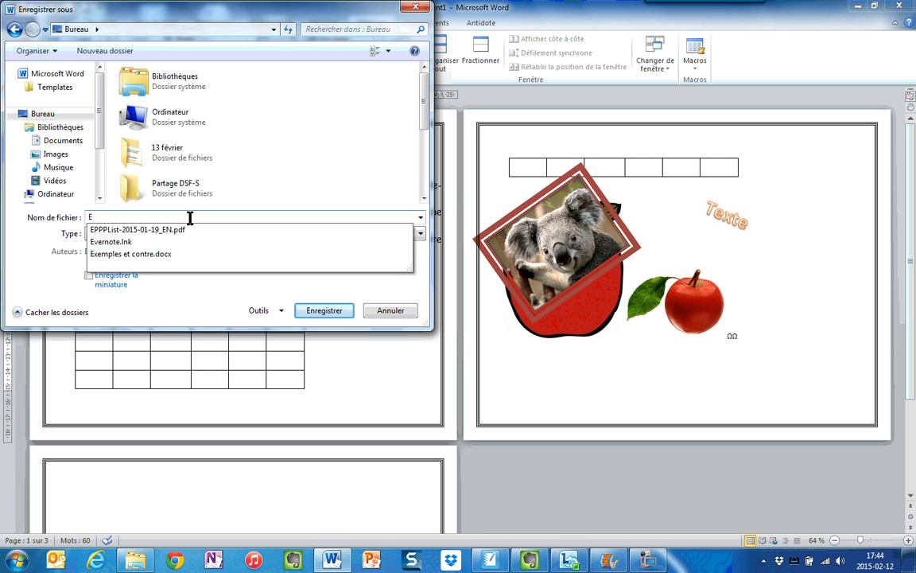
pyautogui.write('xem')
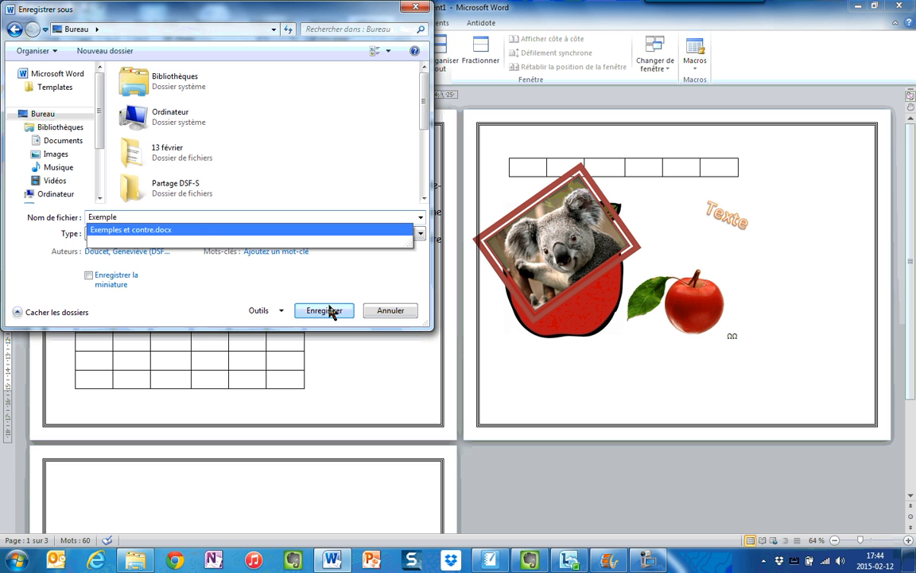
pyautogui.write('ple')
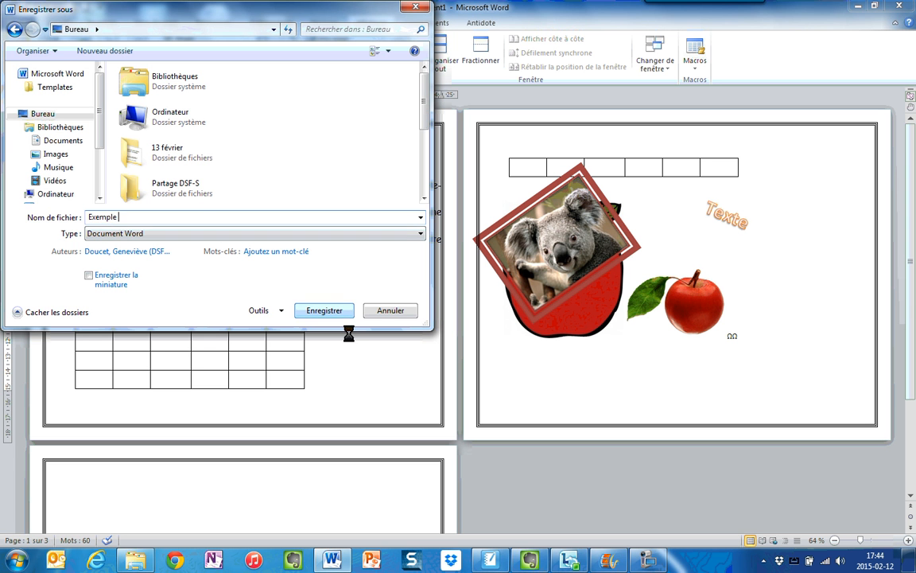
pyautogui.click(342, 311)
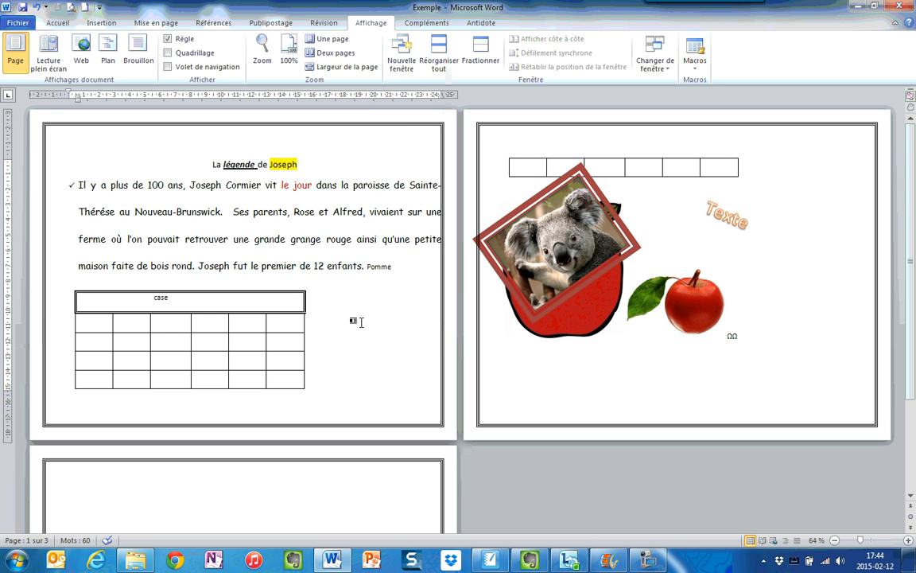
pyautogui.click(912, 561)
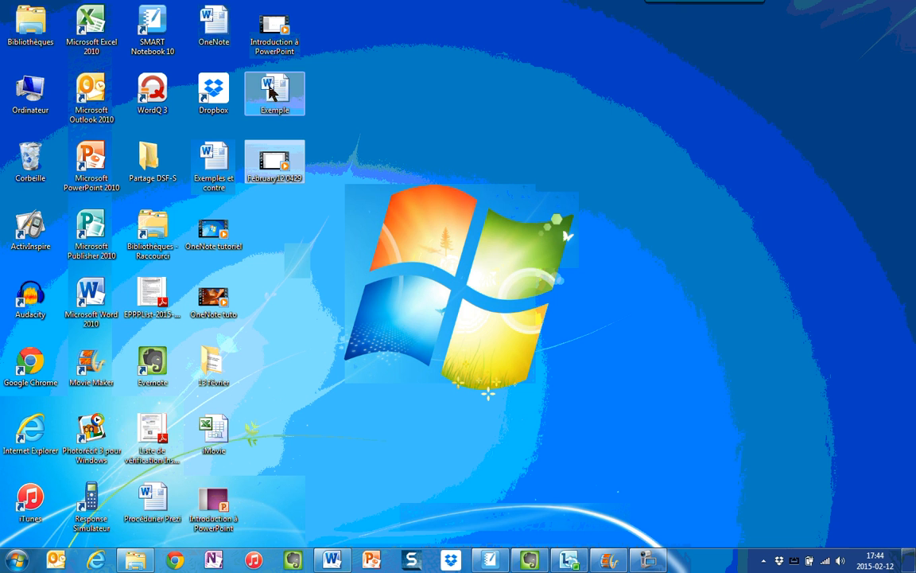
pyautogui.click(338, 561)
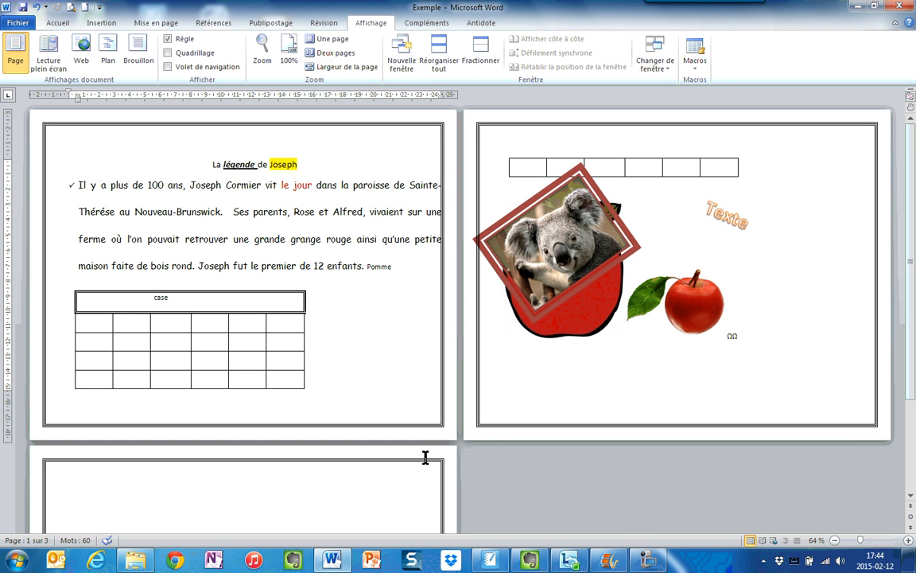